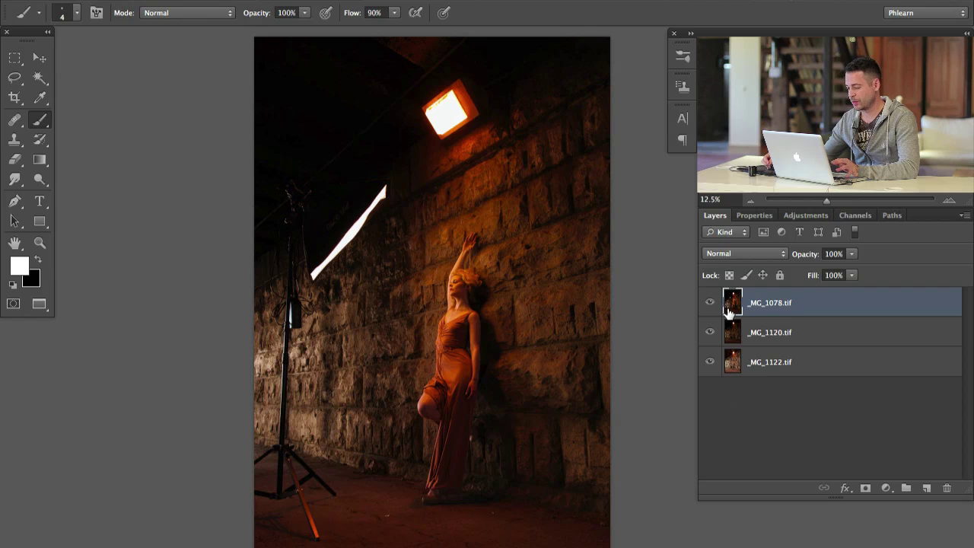
Compare the _MG_1078.tif portrait shot with the empty wall shots beneath it by toggling the layers' visibility
click(710, 303)
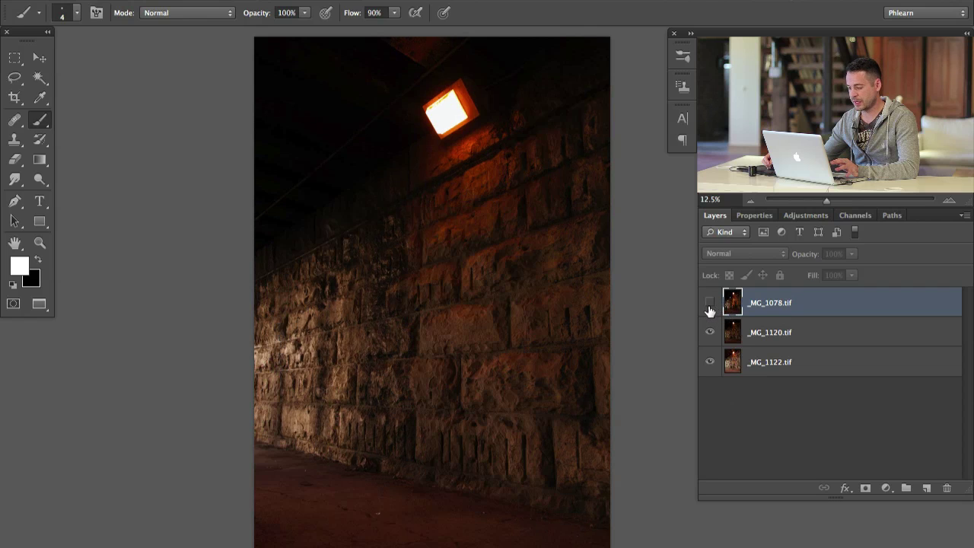
click(711, 331)
click(711, 334)
click(709, 304)
click(710, 306)
click(712, 309)
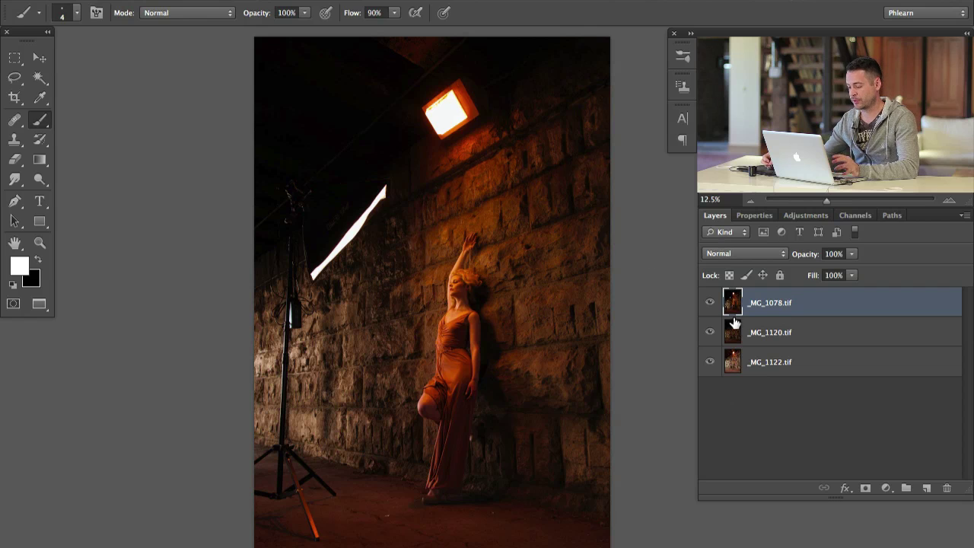
click(709, 302)
click(709, 304)
click(709, 304)
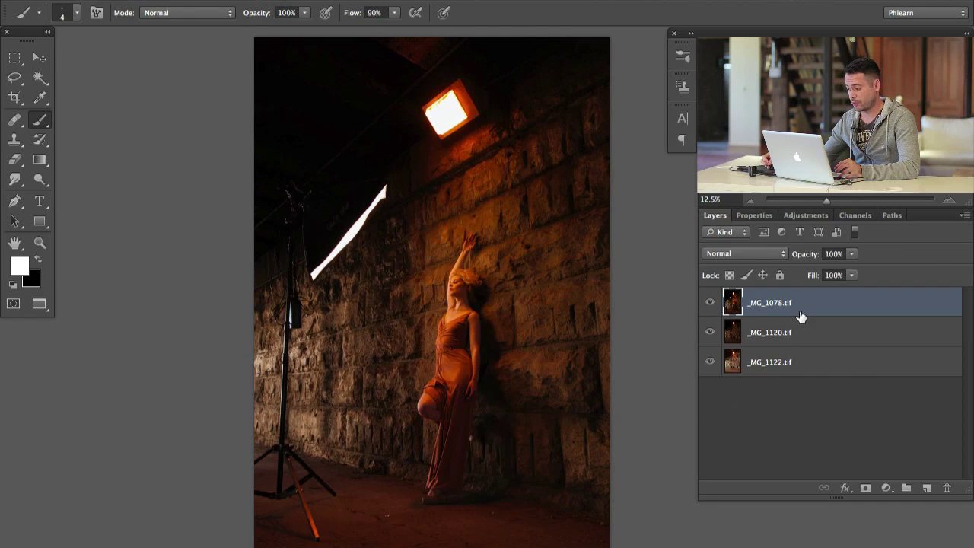
Auto-align the _MG_1078.tif, _MG_1120.tif and _MG_1122.tif layers using the Auto projection
shift+click(806, 365)
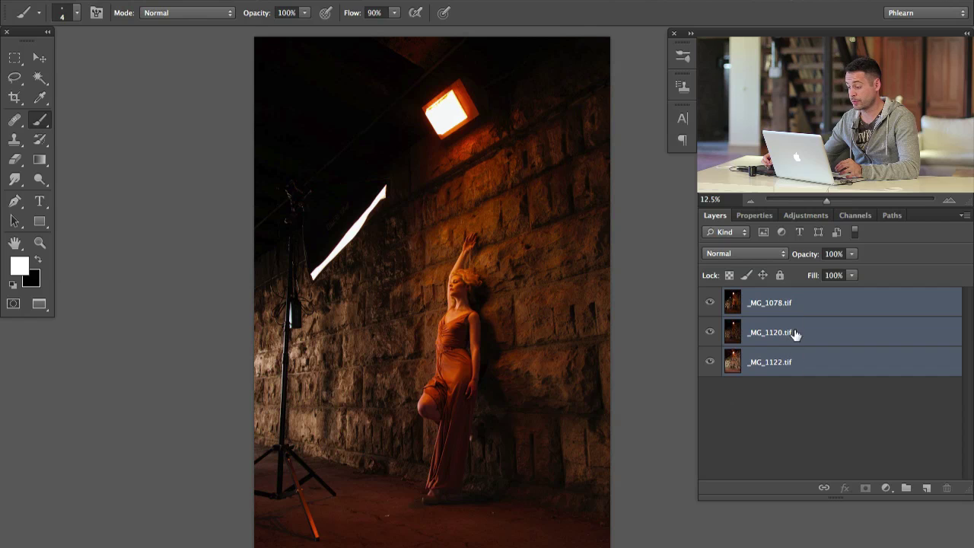
click(190, 2)
mouse_move(153, 3)
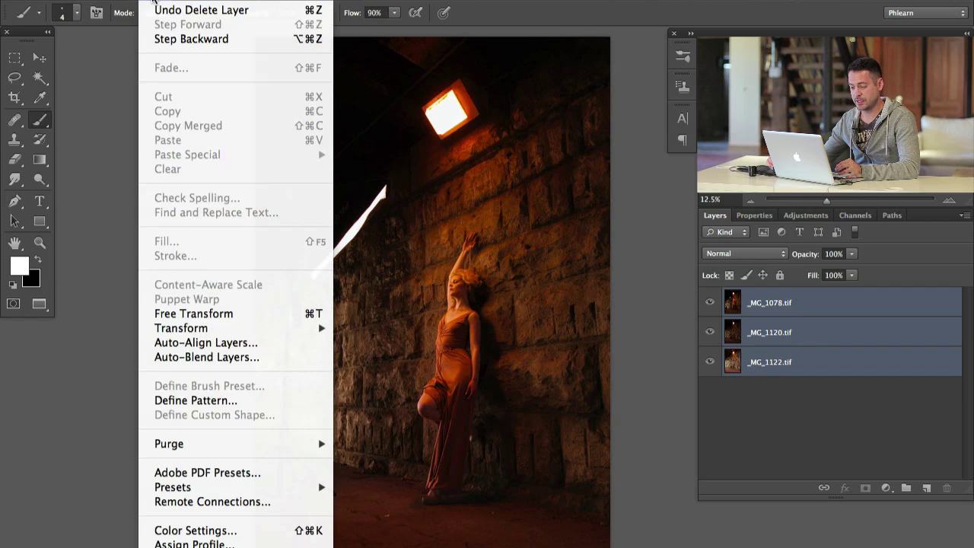
click(203, 346)
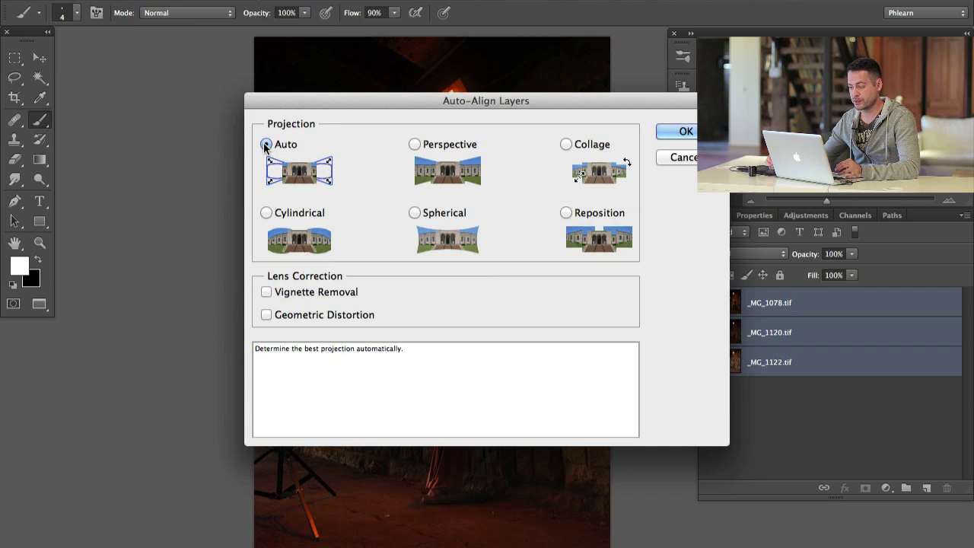
click(685, 133)
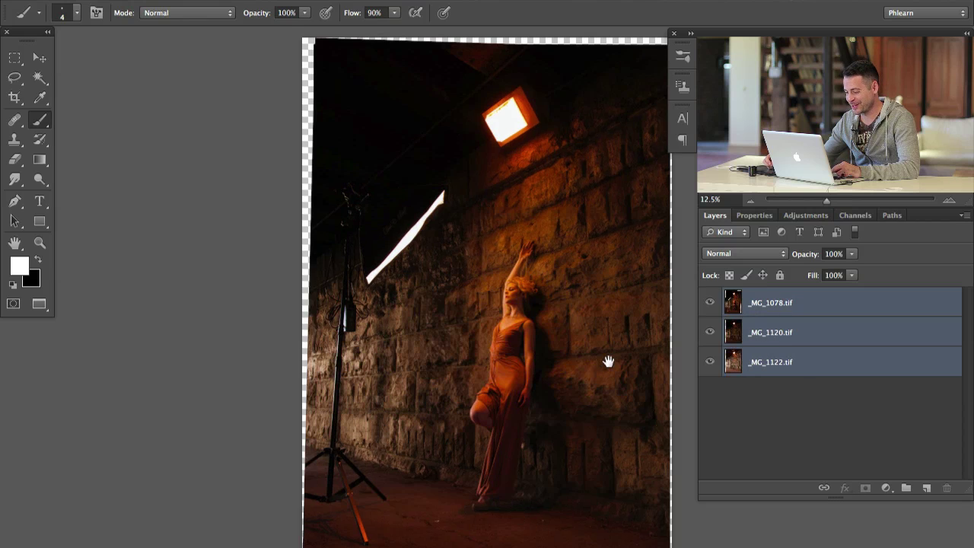
Check the alignment of the three layers by switching _MG_1078.tif and _MG_1120.tif on and off
drag(609, 359, 554, 358)
click(796, 308)
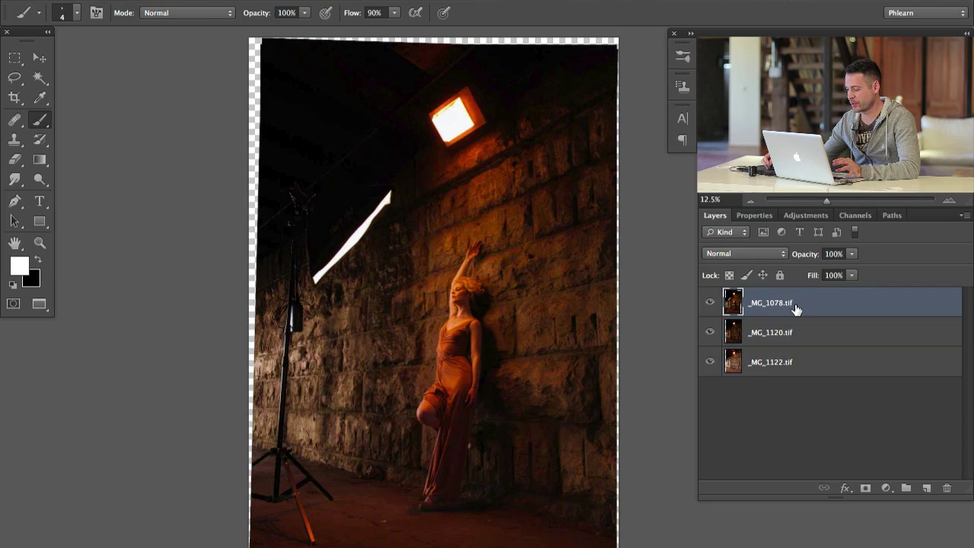
click(710, 302)
click(709, 302)
click(710, 303)
click(710, 303)
click(710, 303)
click(710, 303)
click(709, 332)
click(709, 304)
click(709, 332)
click(709, 332)
click(709, 332)
click(709, 303)
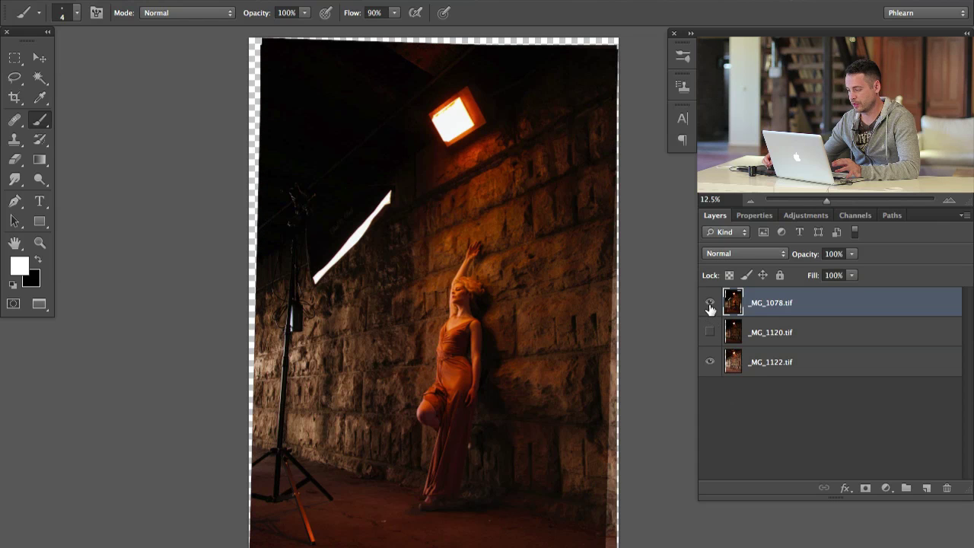
Isolate the _MG_1122.tif layer and examine its brighter exposure of the wall and ceiling
click(710, 303)
click(709, 332)
click(709, 332)
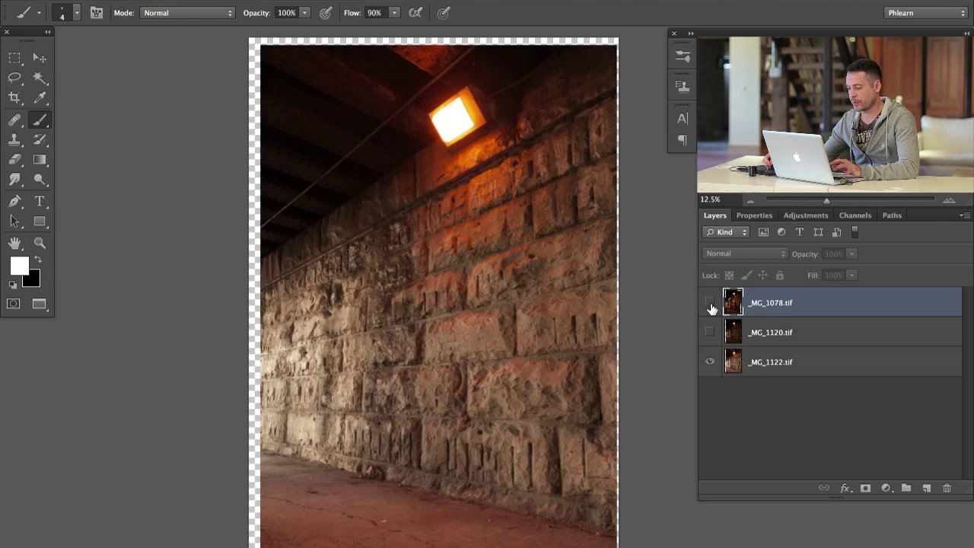
drag(525, 354, 522, 337)
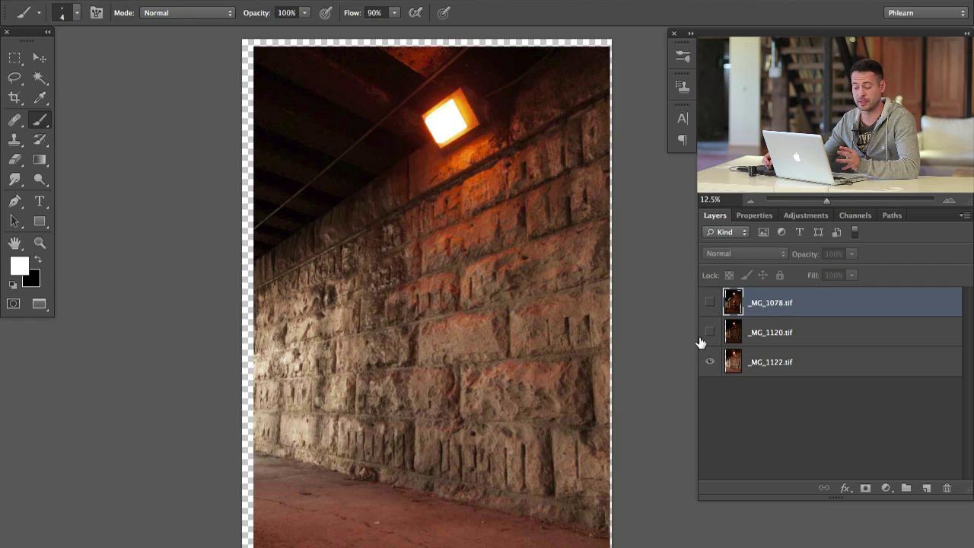
click(710, 363)
click(710, 363)
click(709, 363)
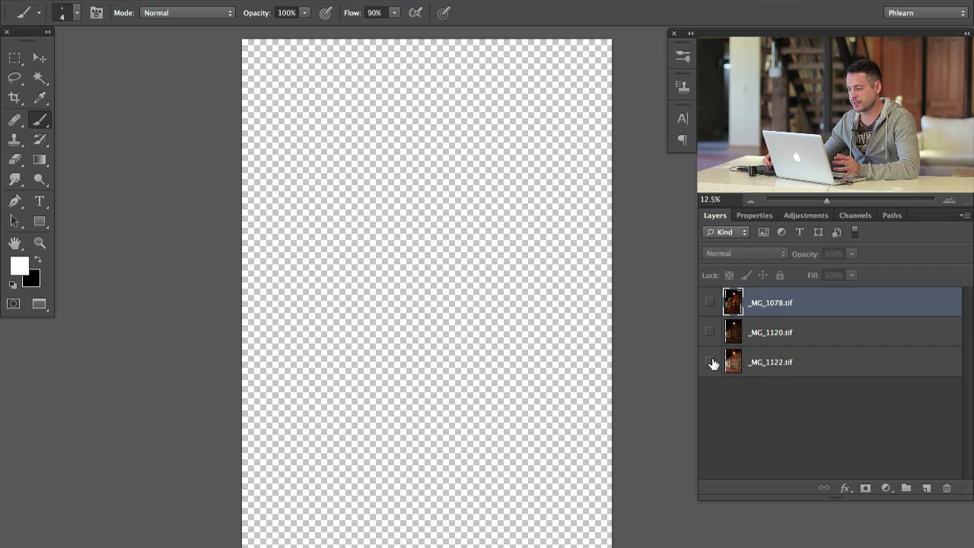
click(710, 363)
scroll(476, 318, up, 2)
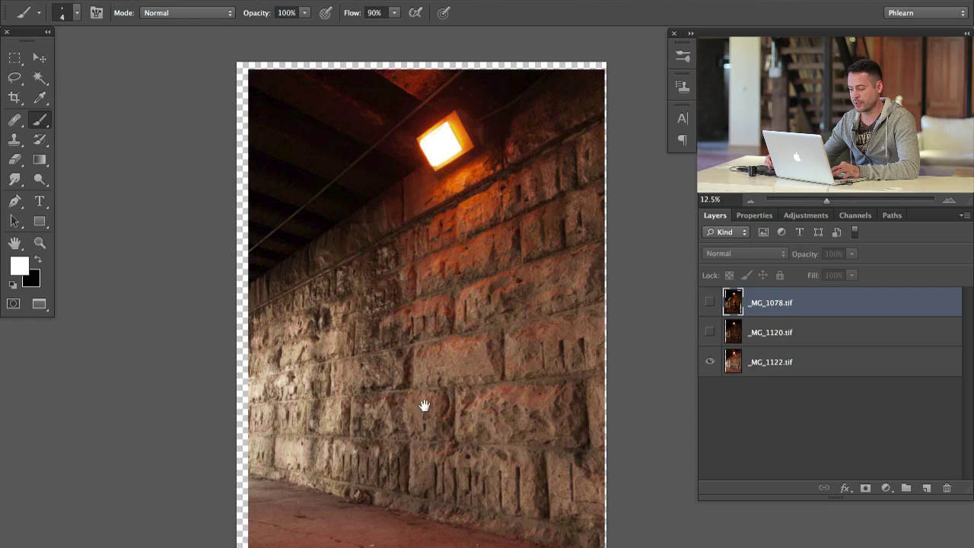
scroll(424, 406, down, 3)
Move the _MG_1078.tif layer to the bottom of the stack, keeping it visible with the two wall shots hidden
click(710, 332)
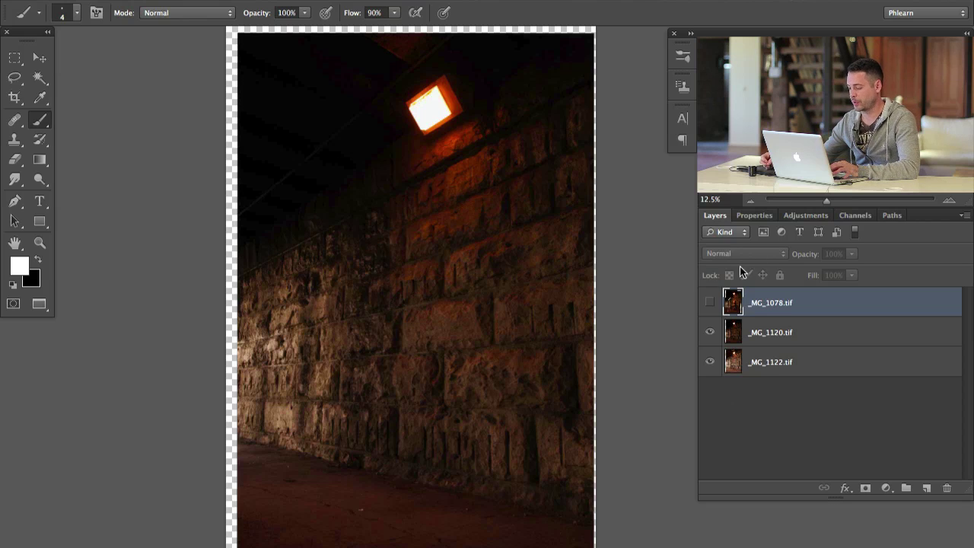
click(710, 303)
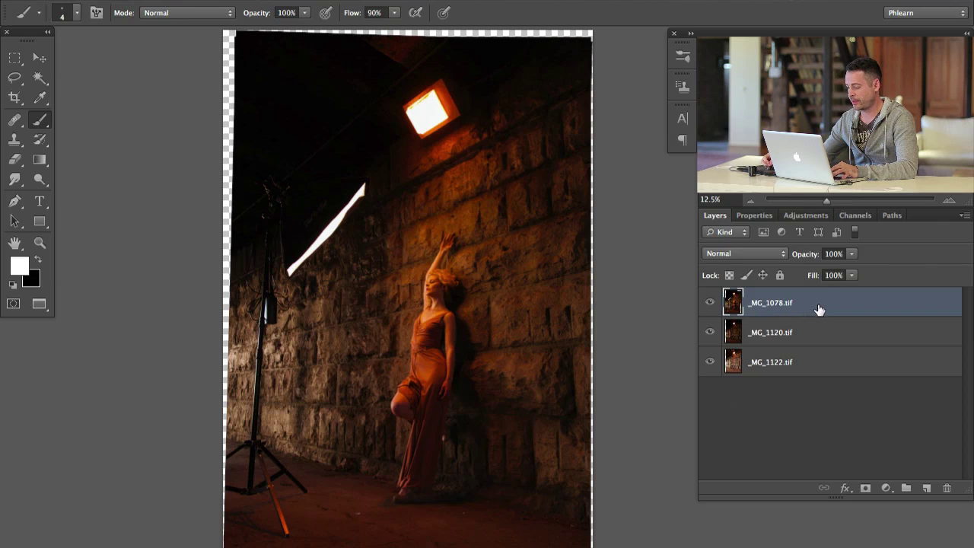
drag(817, 309, 827, 378)
click(710, 332)
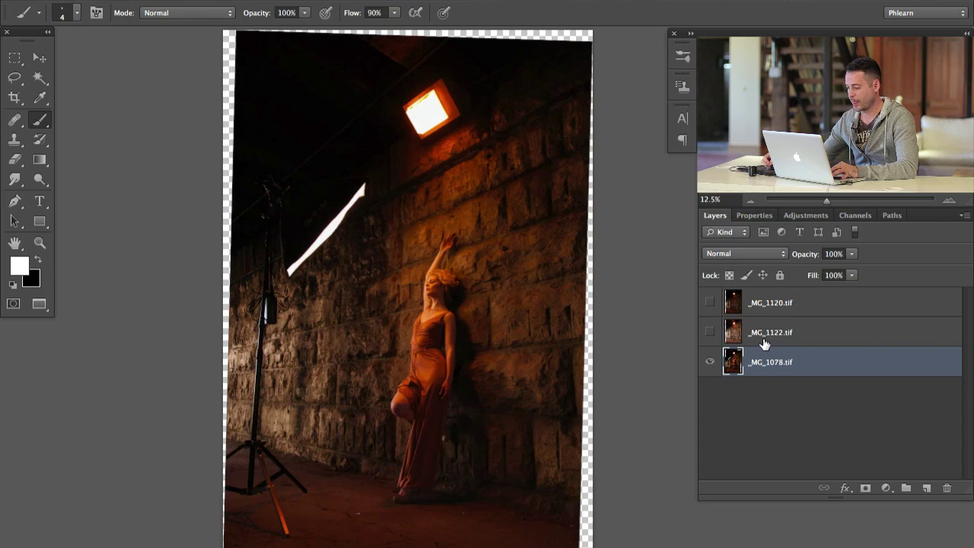
Compare the portrait with the _MG_1120.tif wall shot by toggling the upper layer's visibility
click(709, 303)
click(709, 302)
click(709, 303)
click(709, 303)
click(709, 304)
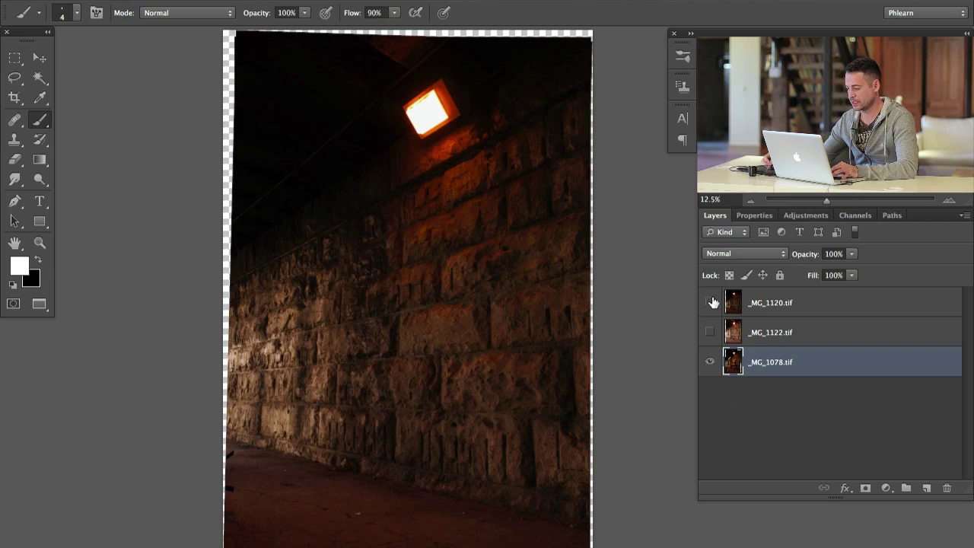
click(709, 303)
Reorder the _MG_1120.tif layer so it sits directly above _MG_1078.tif
click(780, 306)
key(ctrl+plus)
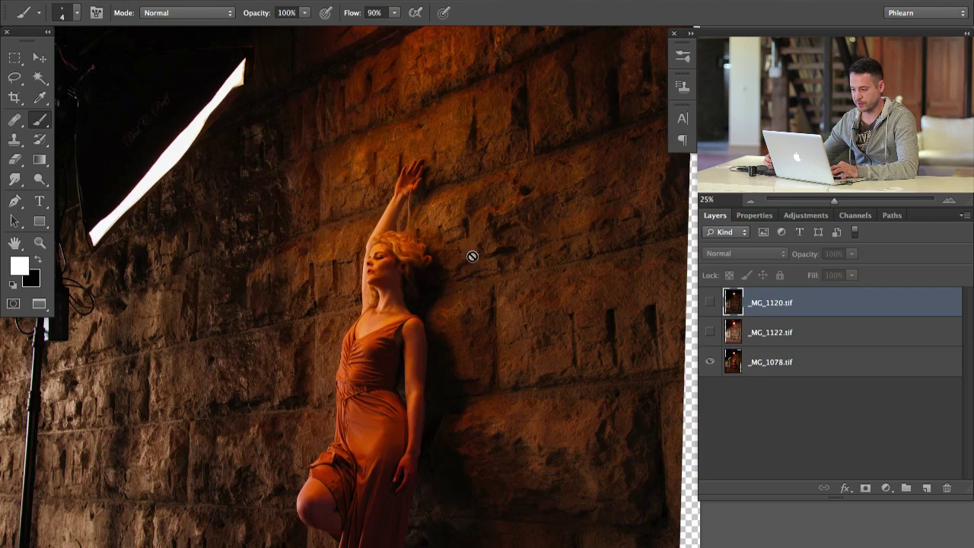
drag(322, 252, 417, 272)
scroll(392, 296, up, 3)
scroll(392, 296, left, 2)
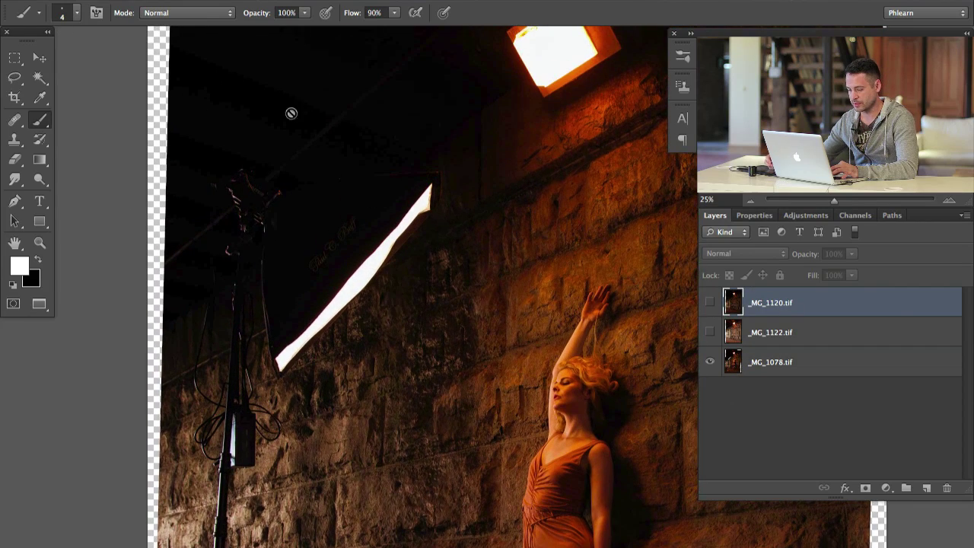
key(ctrl+bracketleft)
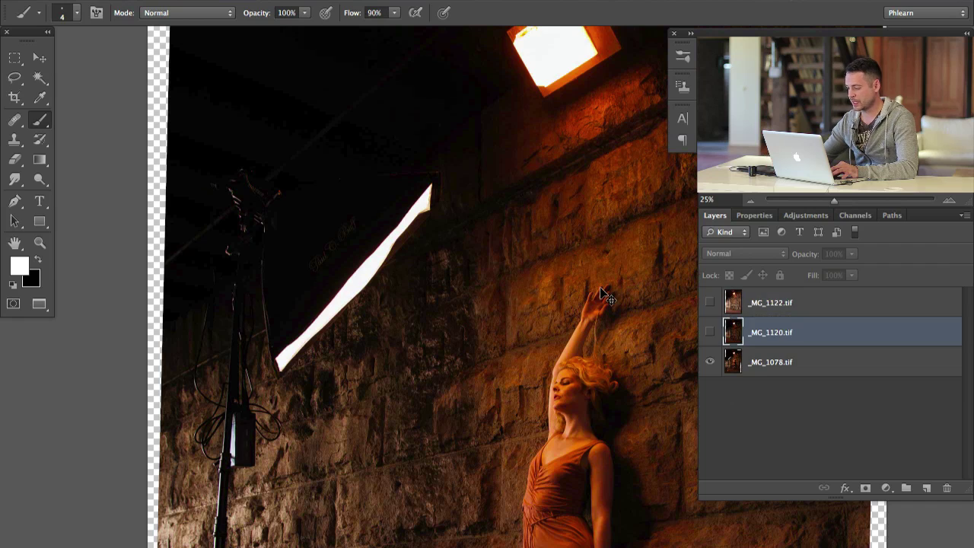
Add a Curves adjustment layer above _MG_1120.tif and raise the curve to strongly brighten the dark areas
click(886, 487)
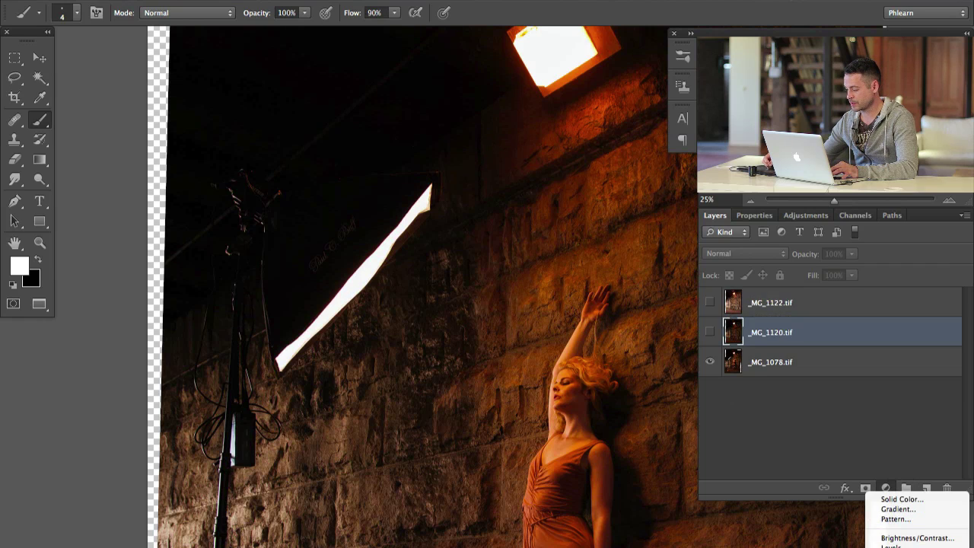
click(898, 547)
drag(820, 412, 801, 371)
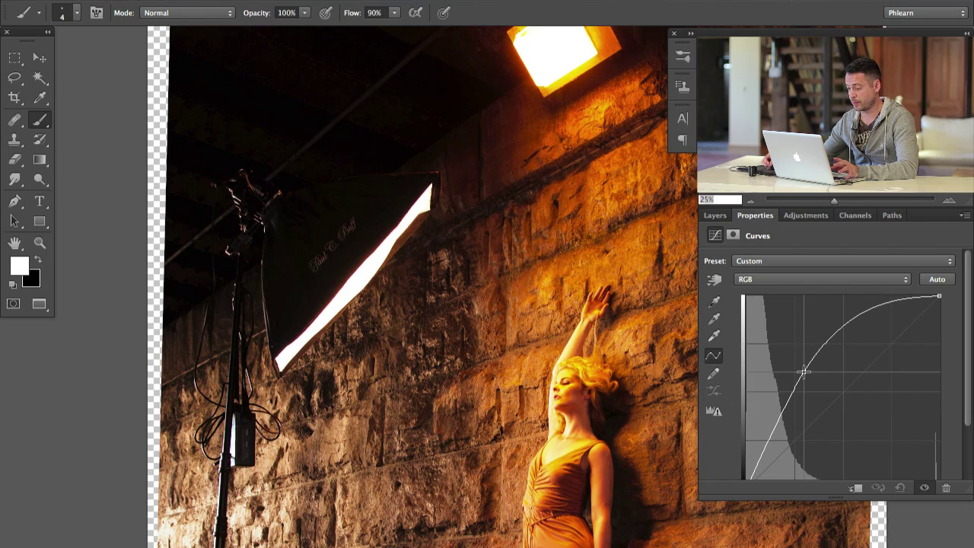
Make the _MG_1120.tif layer visible and give it a black layer mask that hides its content
scroll(252, 150, down, 3)
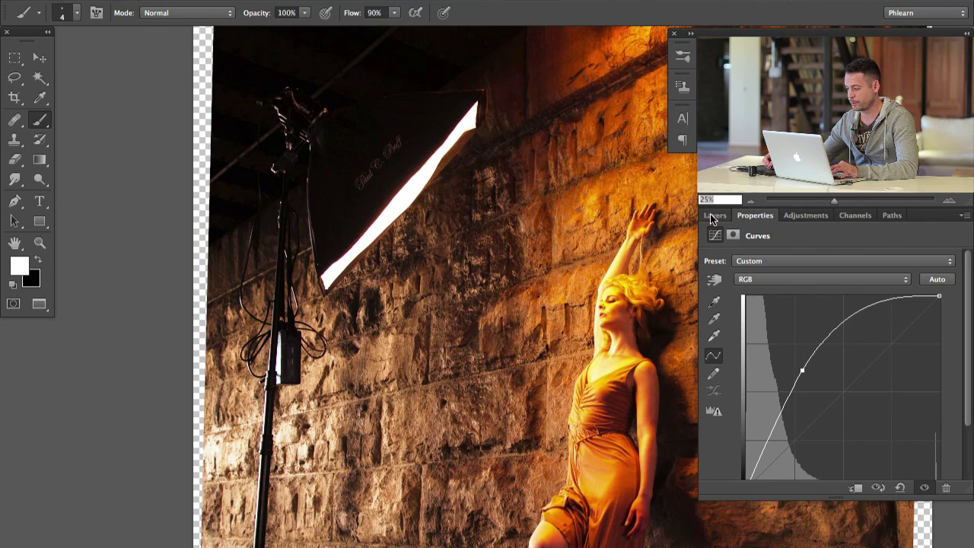
click(715, 216)
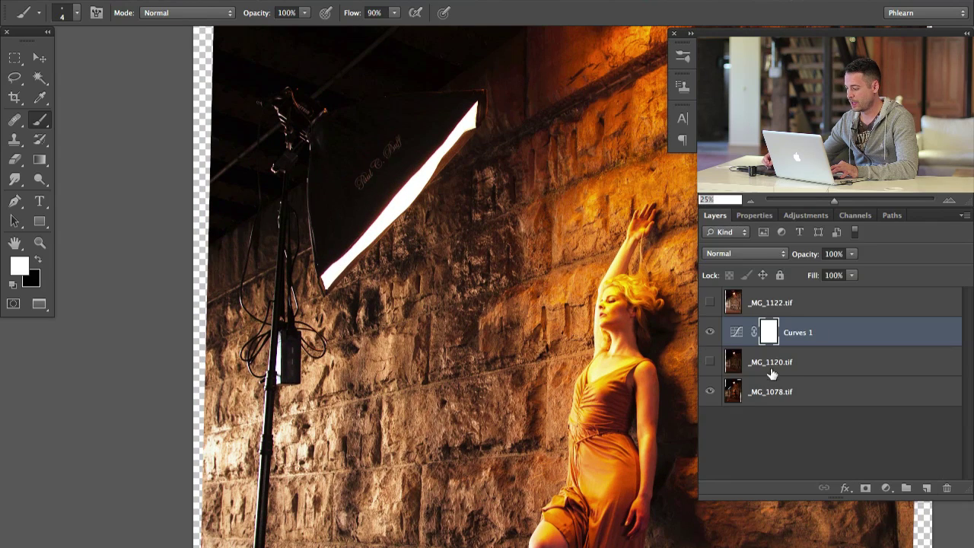
click(709, 362)
click(772, 367)
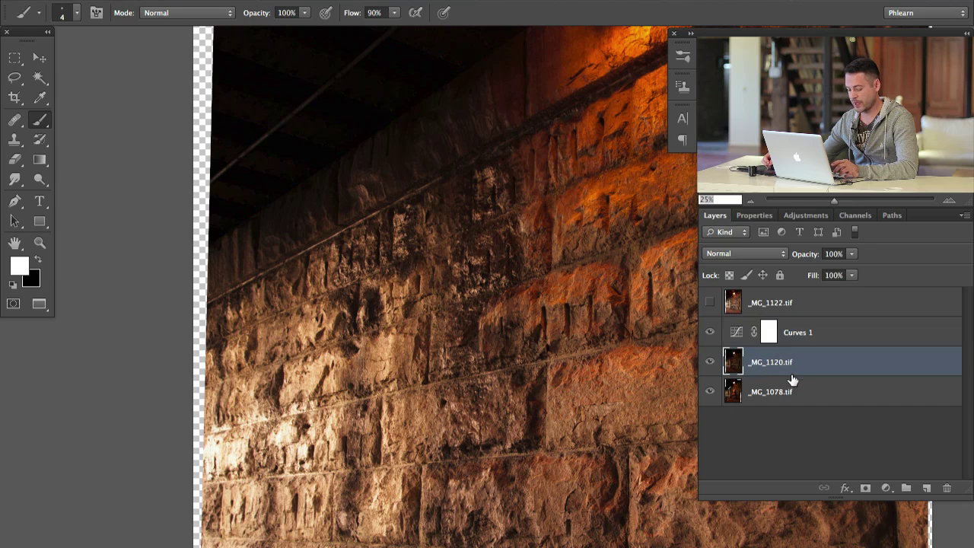
alt+click(866, 488)
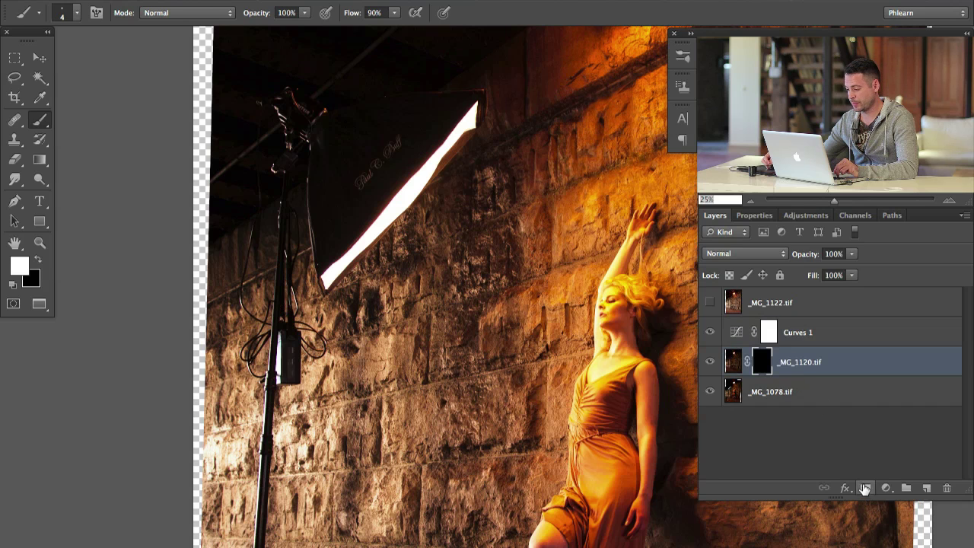
Paint white on the _MG_1120.tif mask over the softbox's bright edge with a soft brush about 393 px wide
drag(391, 190, 413, 183)
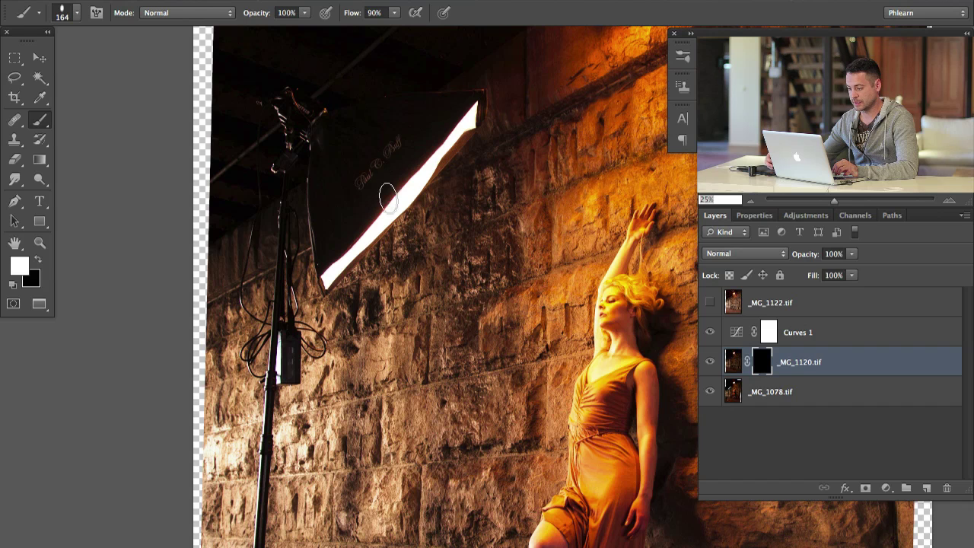
right_click(391, 181)
text(617)
key(Return)
mouse_move(388, 266)
mouse_down()
mouse_move(337, 271)
mouse_move(355, 236)
mouse_move(344, 253)
mouse_move(480, 113)
mouse_up()
key(x)
key(x)
Hide the Curves adjustment and compare the image with the _MG_1120.tif layer and its mask switched on and off
click(709, 332)
click(709, 362)
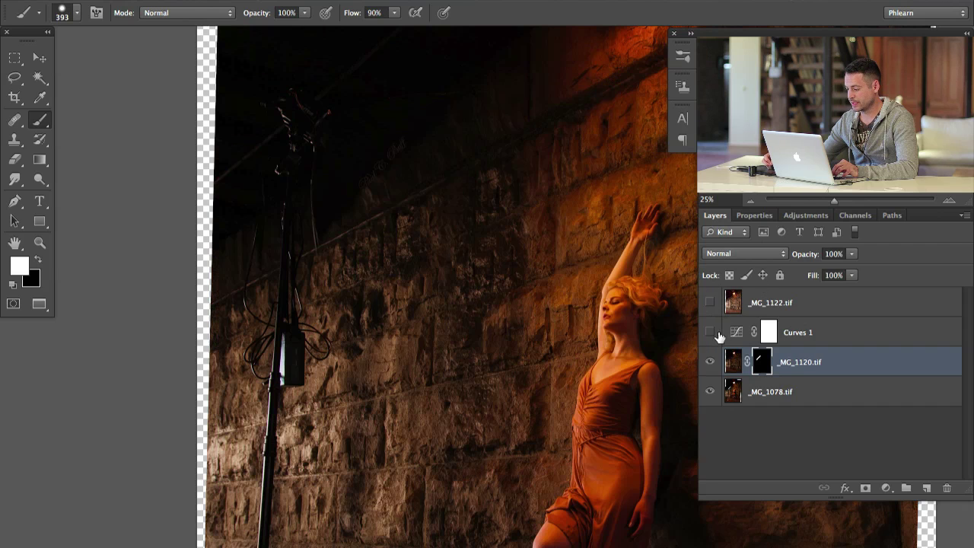
click(709, 362)
click(710, 362)
click(709, 361)
shift+click(757, 364)
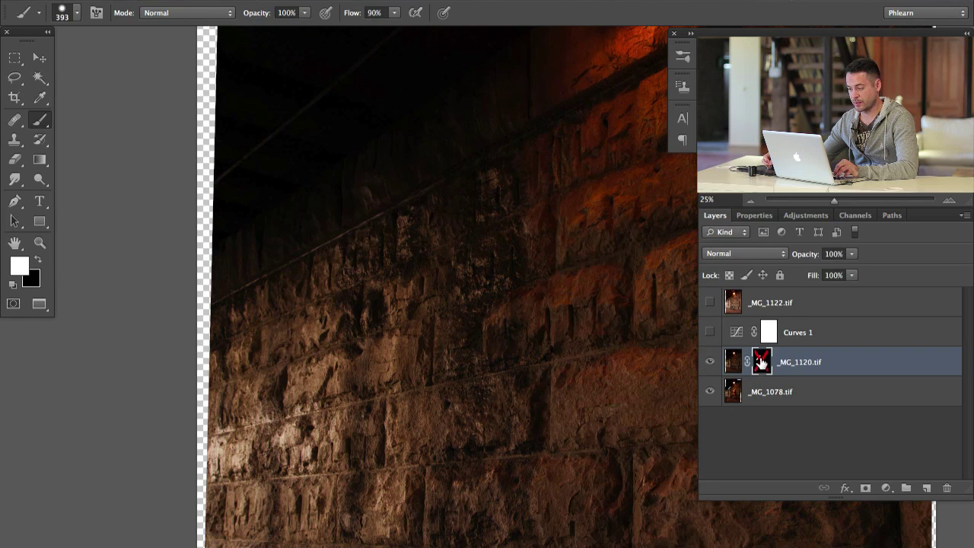
shift+click(764, 365)
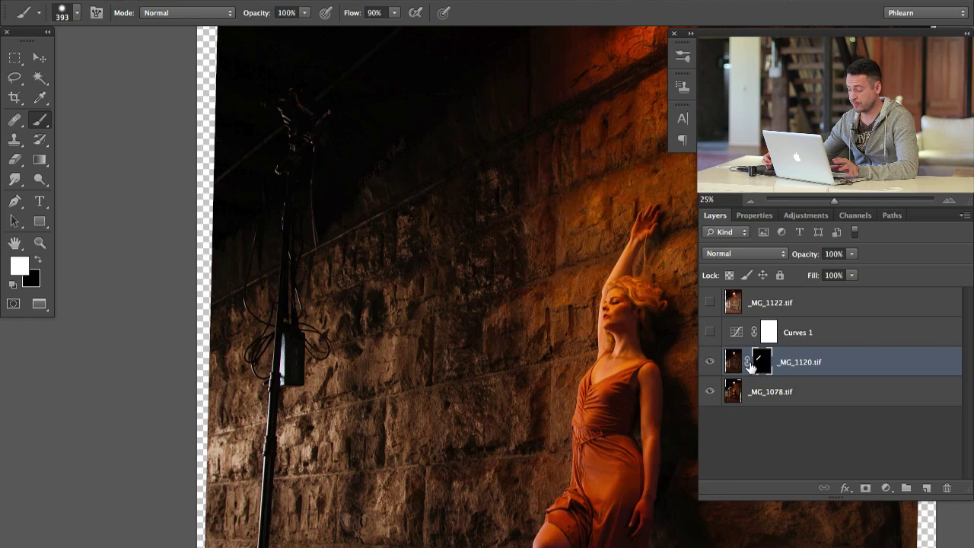
Paint white on the _MG_1120.tif mask over the upper light stand and softbox, checking the result with the Curves brightening
mouse_move(330, 108)
mouse_down()
mouse_move(307, 144)
mouse_move(301, 84)
mouse_move(269, 236)
mouse_move(287, 261)
mouse_move(300, 246)
mouse_move(257, 299)
mouse_move(265, 281)
mouse_move(288, 337)
mouse_move(315, 302)
mouse_move(311, 369)
mouse_move(275, 341)
mouse_move(255, 395)
mouse_move(280, 361)
mouse_move(298, 419)
mouse_up()
click(709, 332)
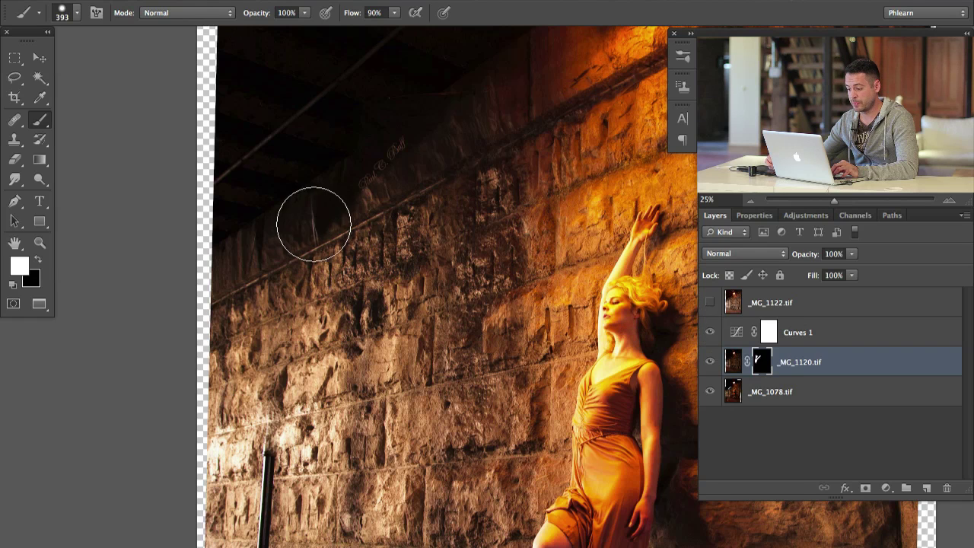
click(709, 362)
click(709, 363)
click(710, 332)
Turn the Curves adjustment back on and brighten it further by raising its black point and its middle point
scroll(464, 289, up, 3)
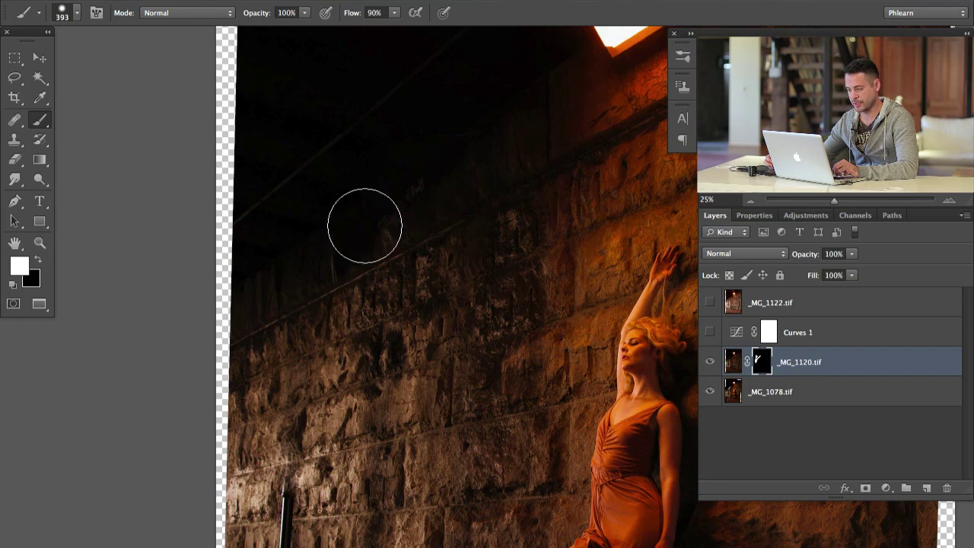
click(709, 333)
click(725, 335)
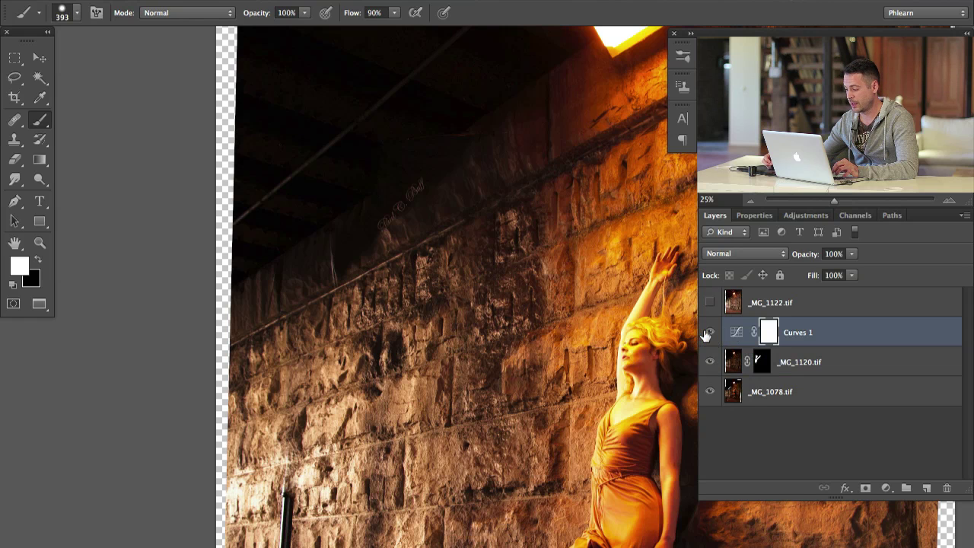
double_click(731, 333)
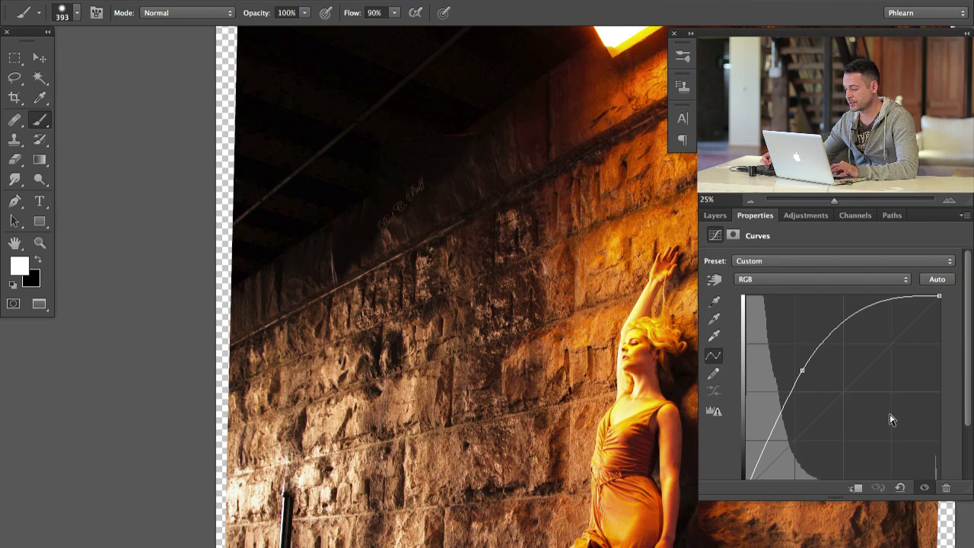
drag(966, 371, 966, 393)
drag(745, 460, 746, 433)
drag(803, 337, 796, 314)
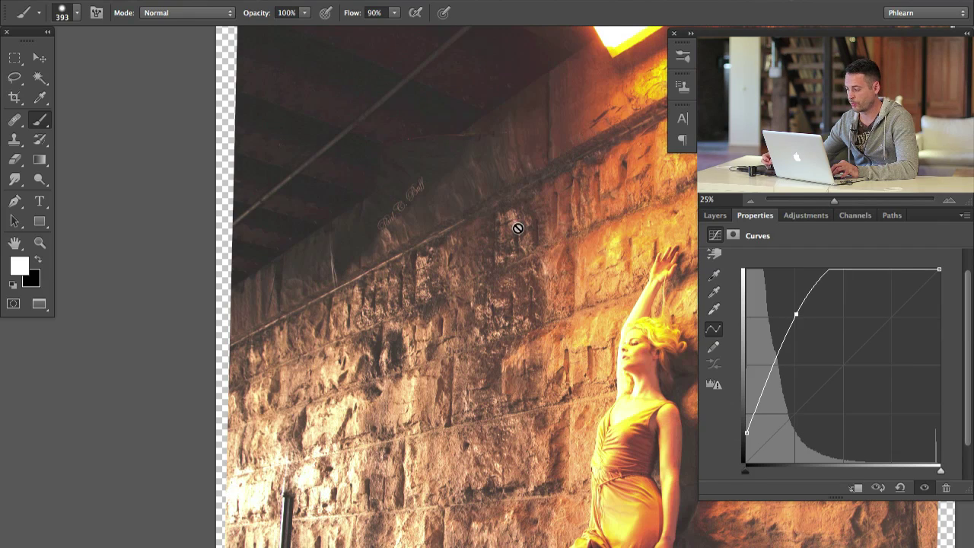
Paint white on the _MG_1120.tif mask down over the light stand and its legs, finishing with a 633 px brush at 20% flow
click(714, 215)
click(710, 332)
click(710, 333)
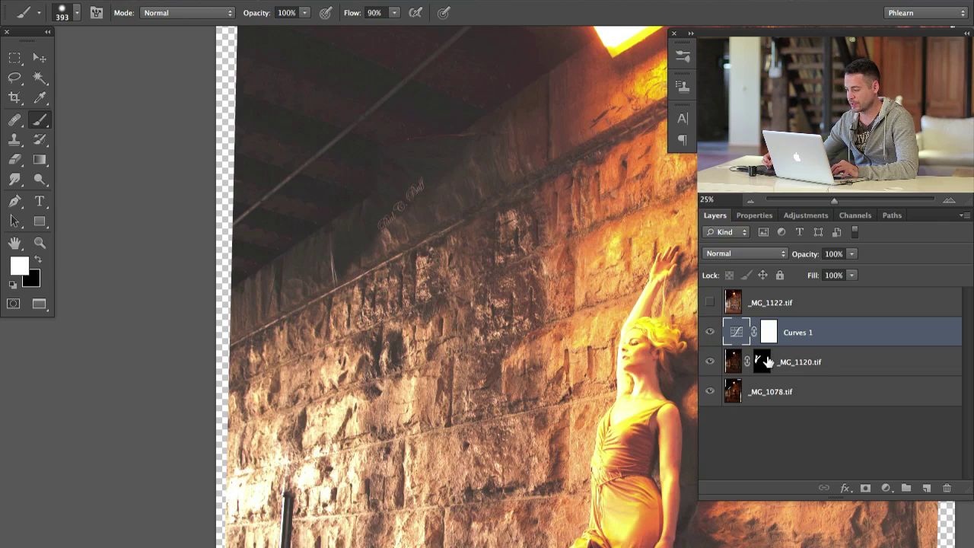
click(761, 361)
mouse_move(486, 126)
mouse_down()
mouse_move(376, 215)
mouse_move(380, 231)
mouse_move(401, 211)
mouse_move(306, 241)
mouse_move(331, 218)
mouse_move(265, 306)
mouse_move(261, 381)
mouse_move(276, 297)
mouse_move(348, 152)
mouse_move(367, 264)
mouse_up()
scroll(368, 263, down, 10)
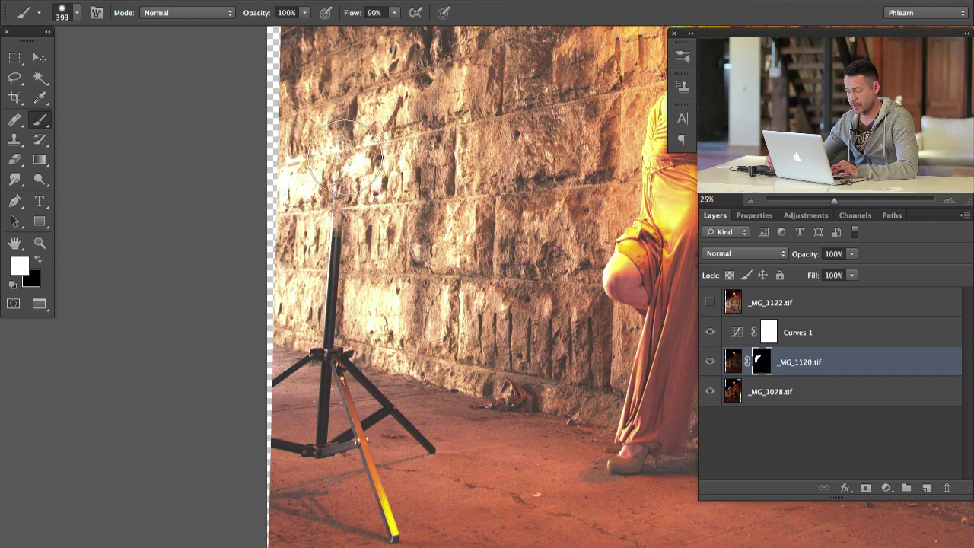
mouse_move(344, 160)
mouse_down()
mouse_move(321, 295)
mouse_move(329, 315)
mouse_move(315, 348)
mouse_move(321, 340)
mouse_move(363, 380)
mouse_move(339, 331)
mouse_move(325, 354)
mouse_move(354, 330)
mouse_move(425, 454)
mouse_move(408, 435)
mouse_move(380, 506)
mouse_move(357, 409)
mouse_move(327, 434)
mouse_move(326, 387)
mouse_move(293, 451)
mouse_move(276, 397)
mouse_move(289, 512)
mouse_move(327, 493)
mouse_move(342, 542)
mouse_move(351, 448)
mouse_move(379, 411)
mouse_move(364, 533)
mouse_move(378, 527)
mouse_move(395, 473)
mouse_up()
key(shift+2)
mouse_move(370, 431)
mouse_down()
mouse_move(404, 434)
mouse_move(413, 504)
mouse_move(408, 446)
mouse_move(337, 522)
mouse_move(391, 511)
mouse_up()
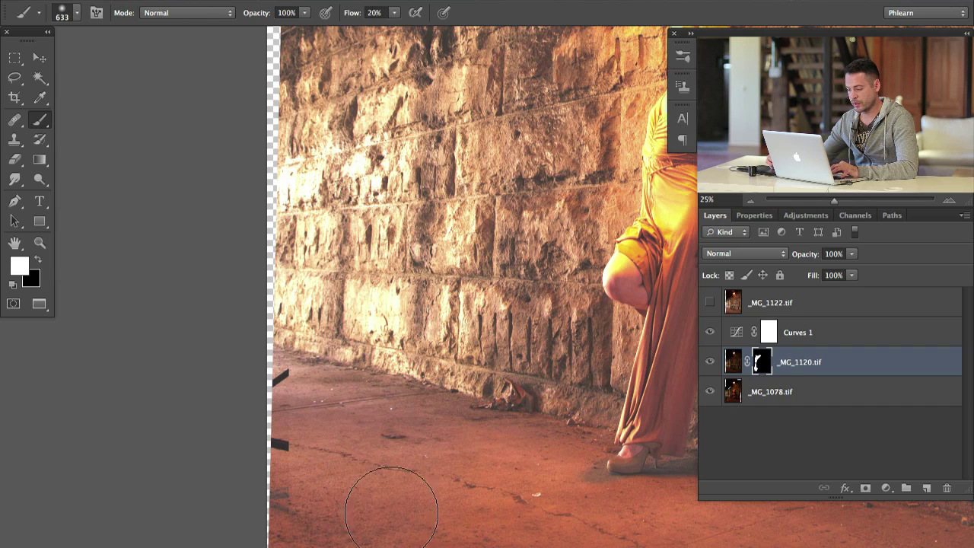
Hide the Curves adjustment and inspect the composite from ceiling to floor, toggling the _MG_1122.tif and _MG_1120.tif layers
click(710, 332)
drag(532, 543, 484, 449)
scroll(484, 449, up, 5)
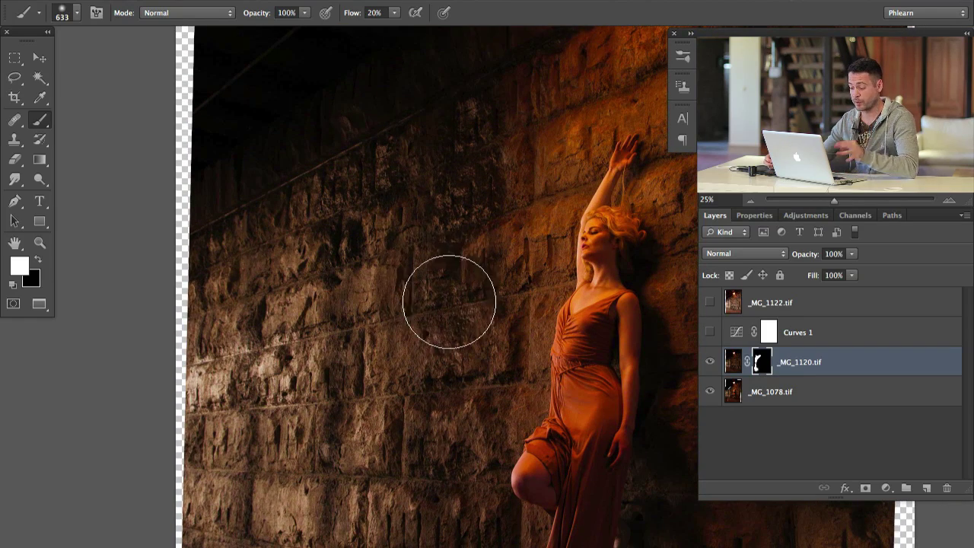
scroll(394, 400, down, 5)
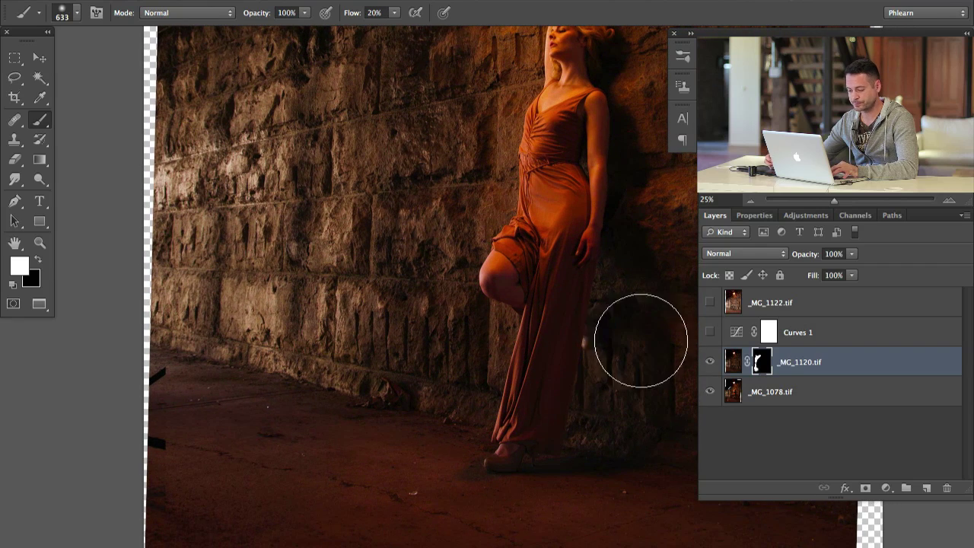
scroll(337, 424, down, 3)
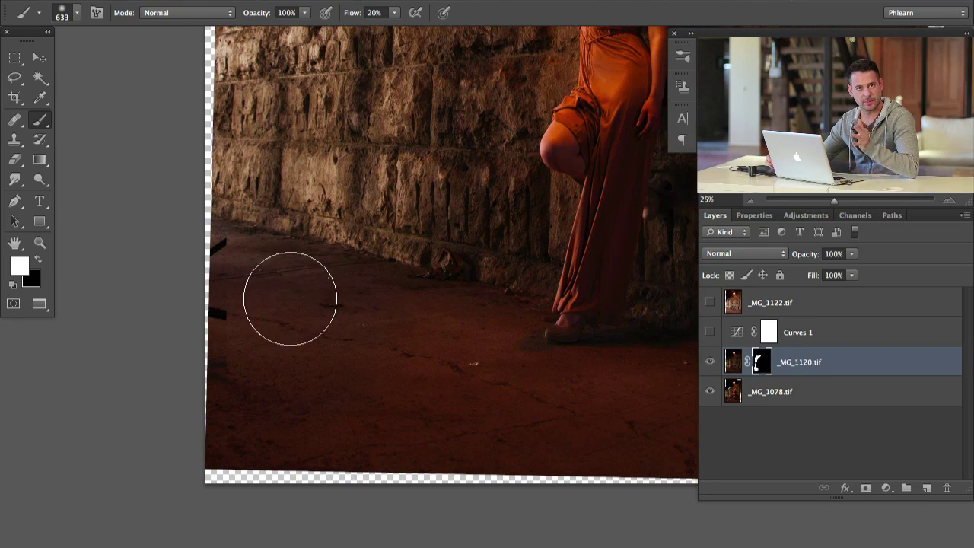
click(709, 304)
click(709, 303)
click(709, 361)
click(709, 361)
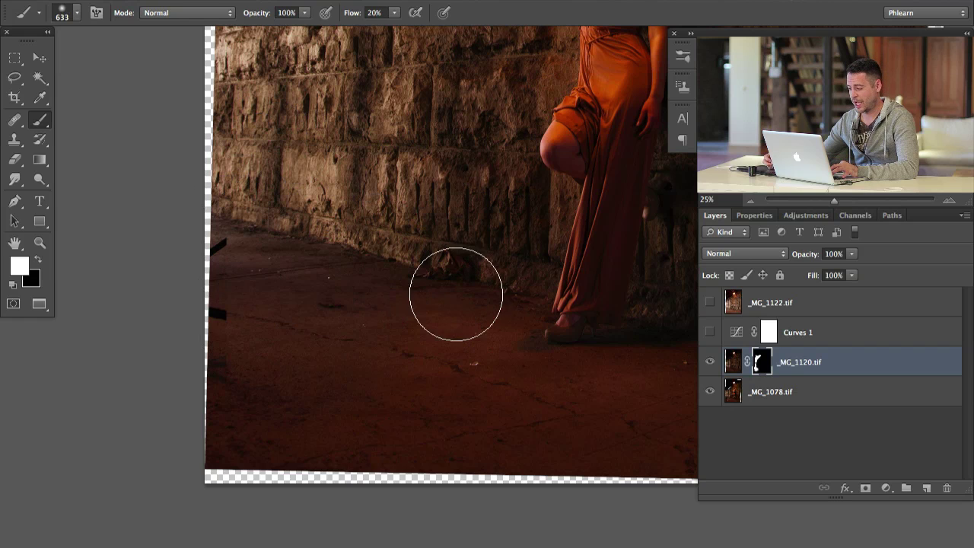
Delete the Curves 1 adjustment layer
key(super+minus)
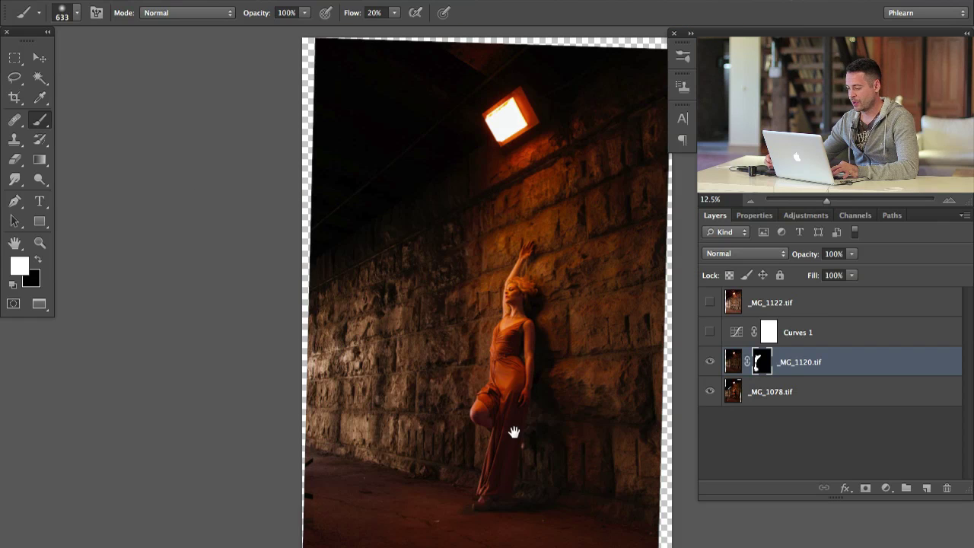
drag(520, 426, 487, 414)
click(835, 337)
key(BackSpace)
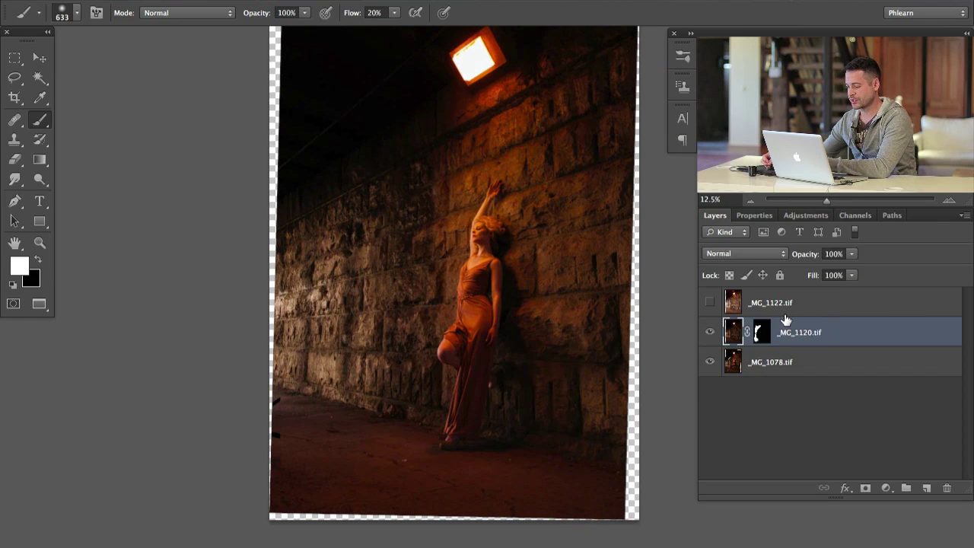
Compare the brighter empty-wall exposure _MG_1122.tif with the composite beneath it by switching that layer on and off
drag(617, 319, 609, 351)
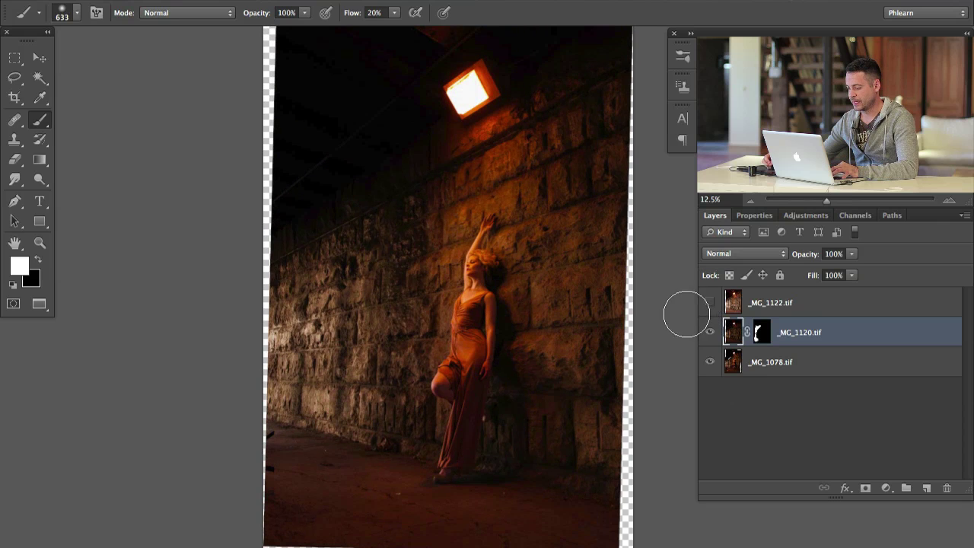
click(709, 303)
click(708, 305)
click(708, 305)
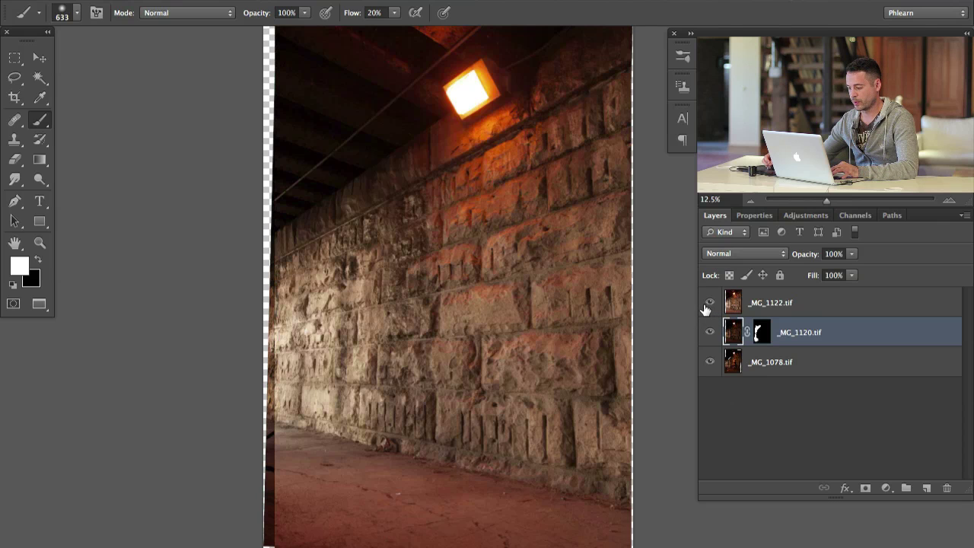
click(710, 305)
click(709, 305)
click(710, 306)
click(709, 305)
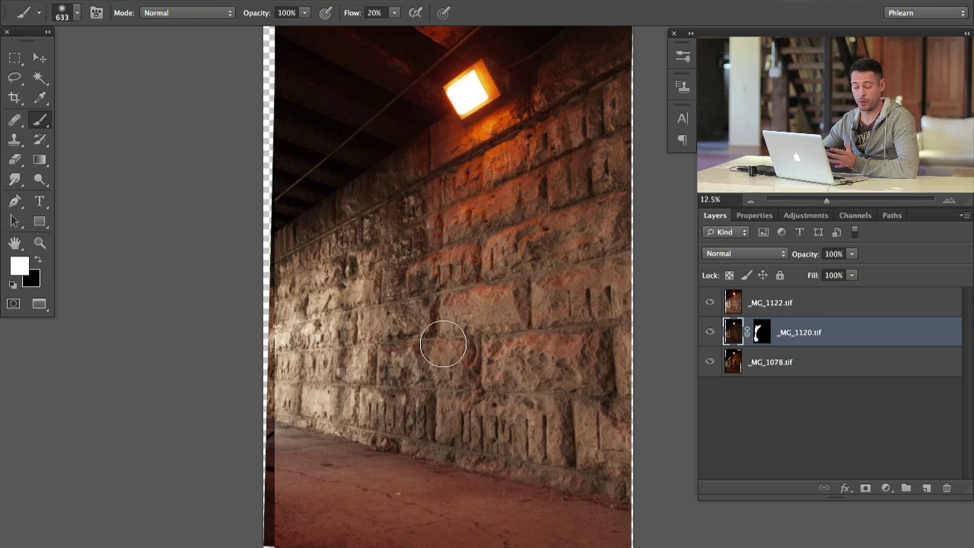
Select and hide the _MG_1122.tif layer, and compare the portrait with the _MG_1120.tif layer switched off and on
click(790, 308)
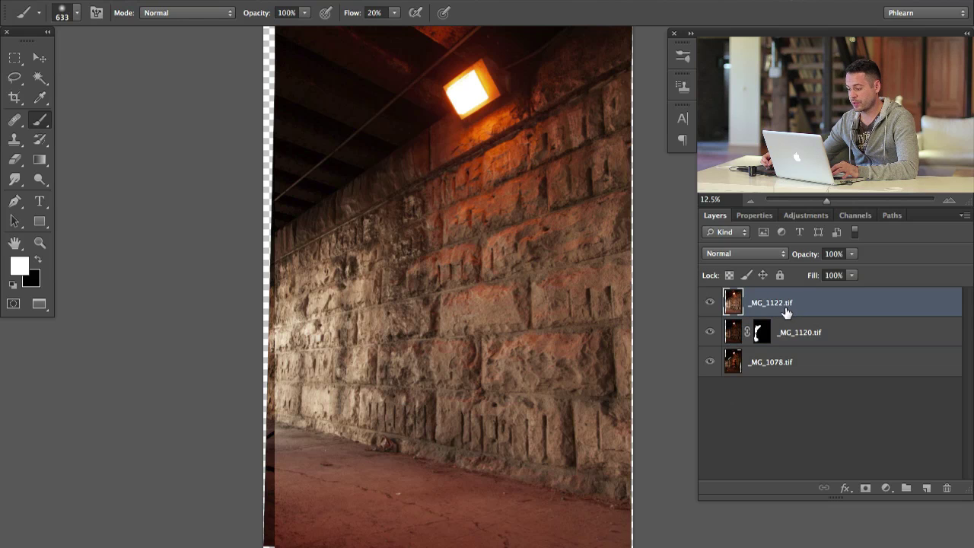
click(710, 304)
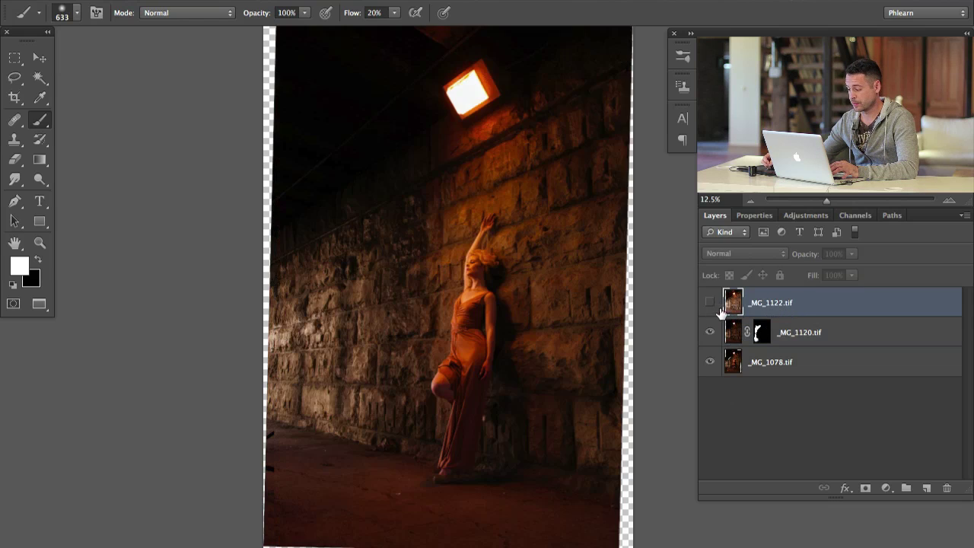
click(710, 334)
click(712, 334)
click(711, 334)
click(713, 335)
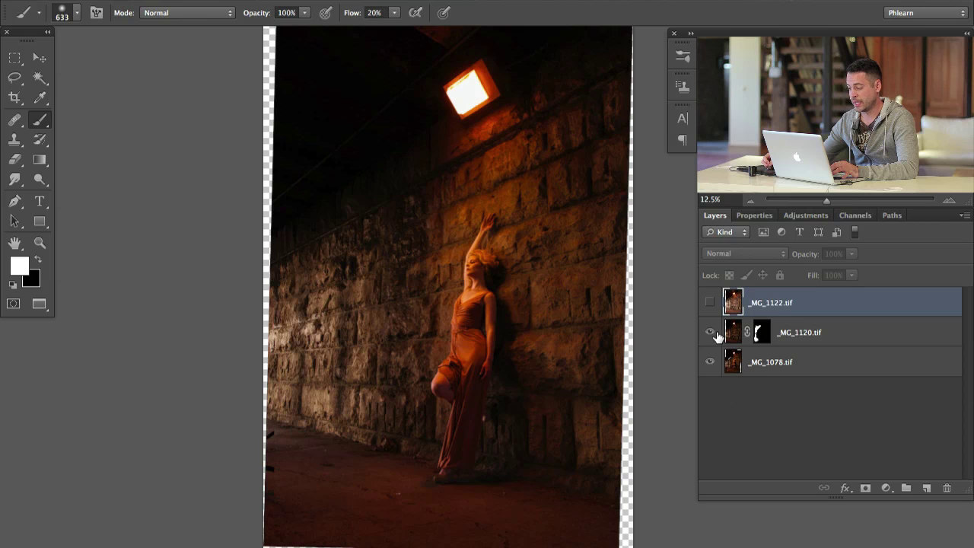
Turn the _MG_1122.tif layer back on and add a black layer mask to it
click(710, 303)
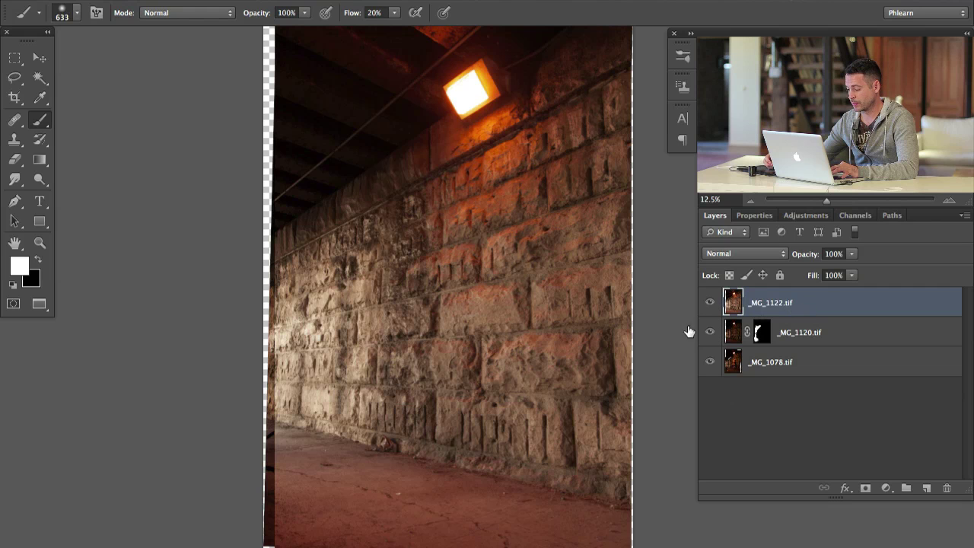
scroll(559, 348, up, 2)
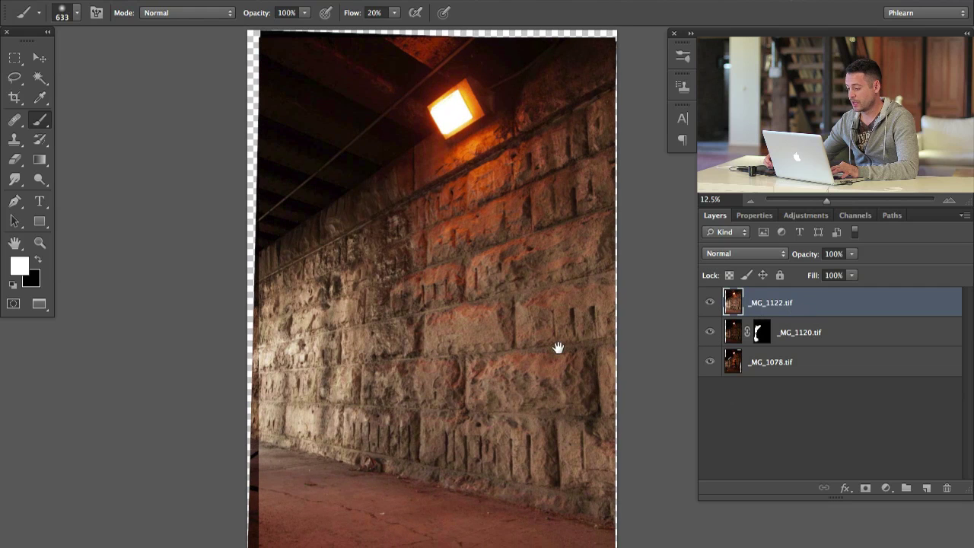
alt+click(866, 488)
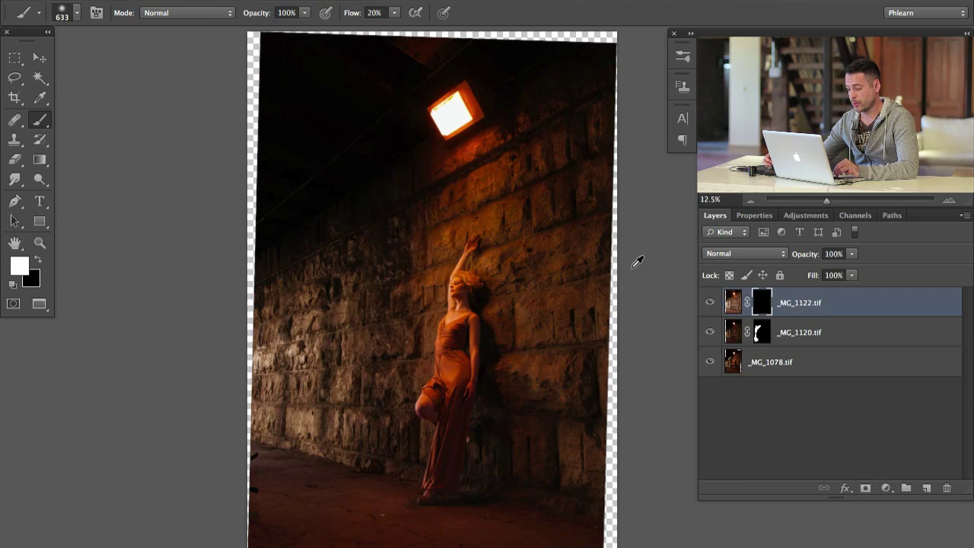
Paint white on the _MG_1122.tif mask over the ceiling and lamp area with a 1625 px soft brush at 30% flow
mouse_move(359, 141)
mouse_down()
mouse_move(376, 144)
mouse_move(366, 154)
mouse_up()
key(x)
key(x)
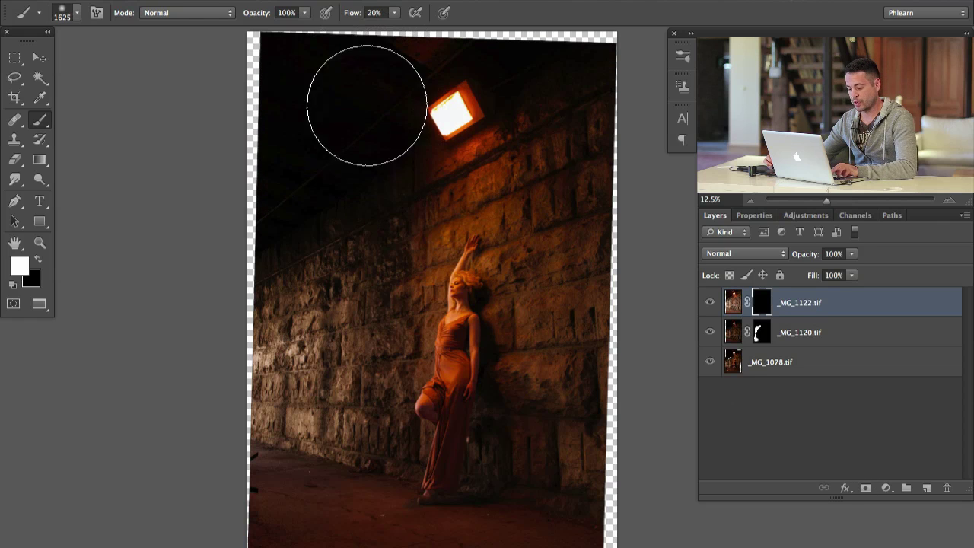
key(shift+3)
mouse_move(442, 128)
mouse_down()
mouse_move(443, 98)
mouse_move(490, 81)
mouse_move(512, 59)
mouse_move(410, 75)
mouse_move(332, 141)
mouse_move(290, 196)
mouse_move(338, 62)
mouse_move(303, 57)
mouse_move(279, 232)
mouse_move(331, 193)
mouse_move(270, 253)
mouse_move(347, 164)
mouse_move(269, 264)
mouse_up()
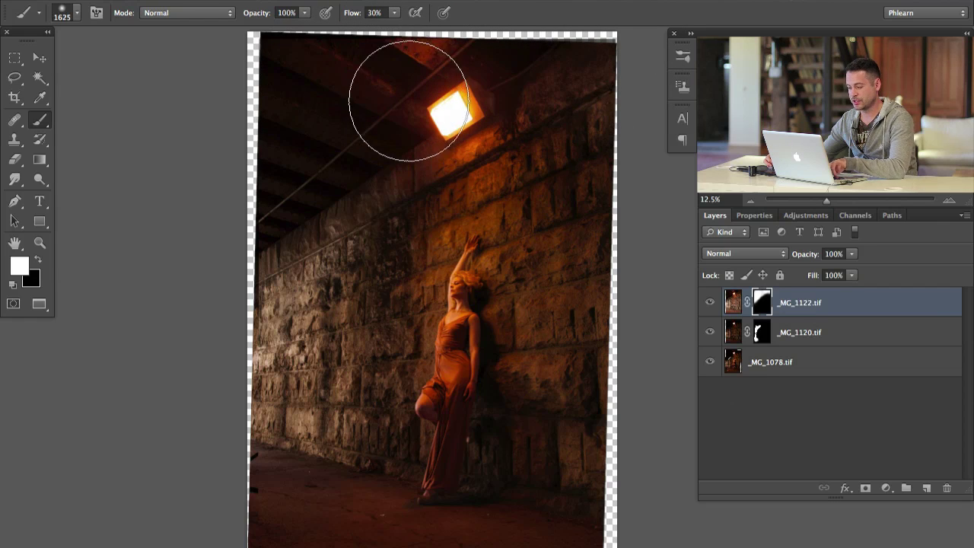
Check the _MG_1122.tif layer on and off, and paint black at 50% flow on its mask over the wall's far left part
key(shift+5)
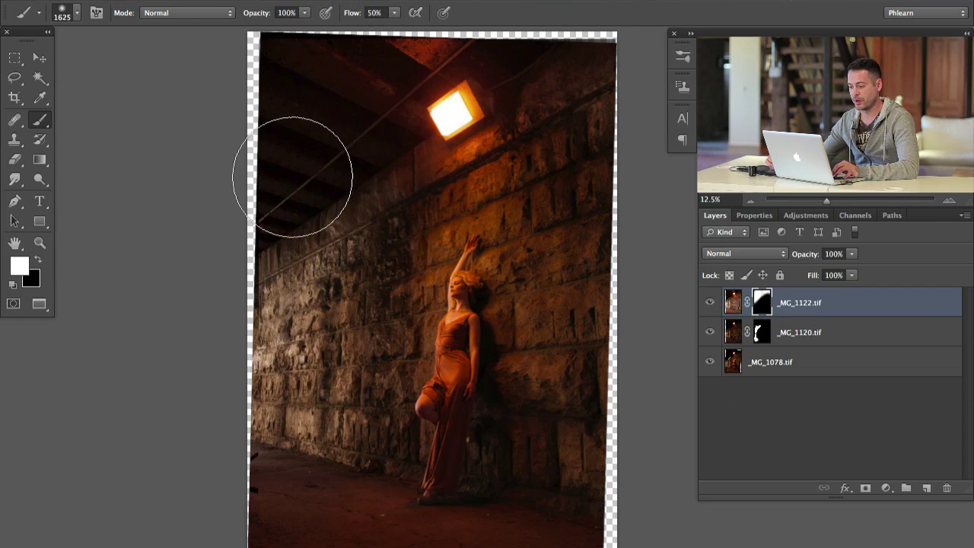
click(707, 304)
click(705, 304)
click(705, 304)
click(705, 304)
key(x)
click(270, 310)
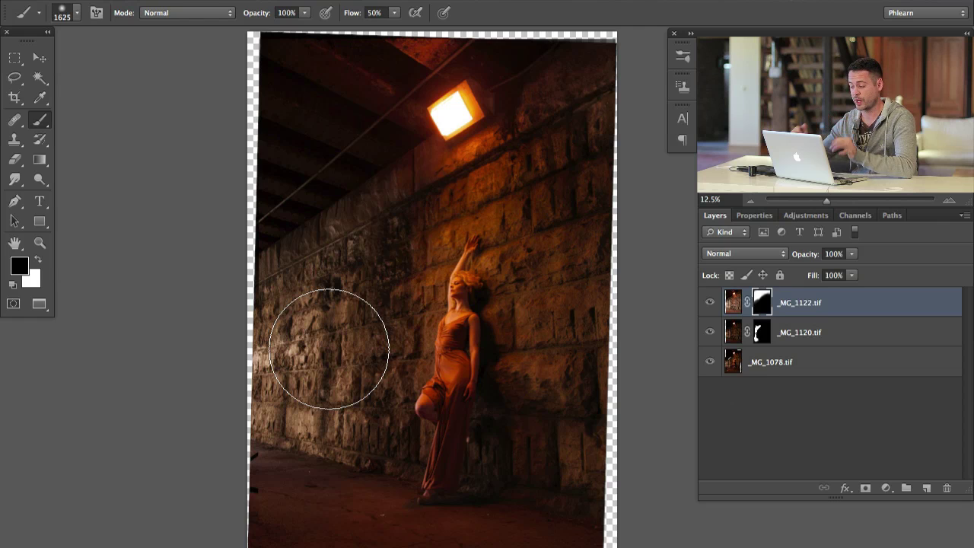
Compare the whole portrait with and without the masked _MG_1122.tif layer
click(709, 303)
click(710, 303)
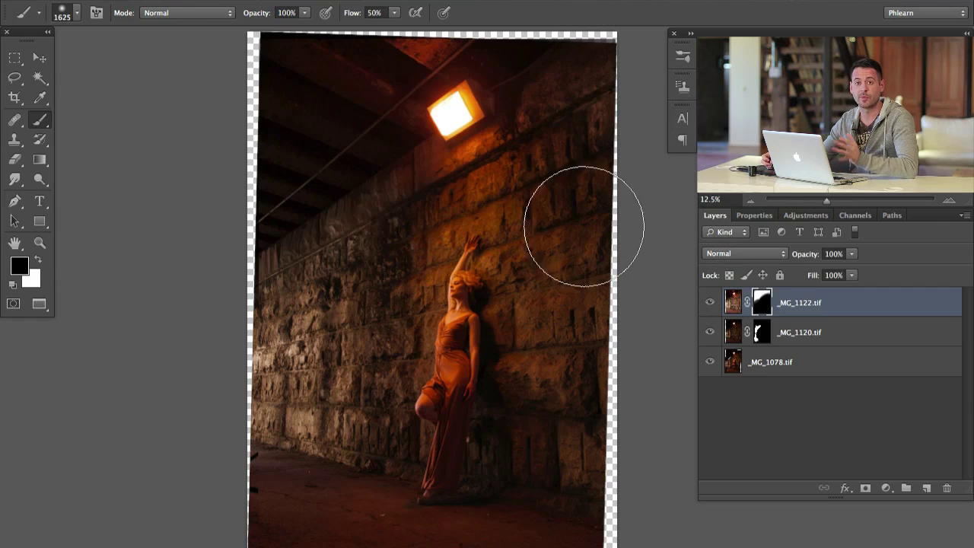
click(710, 302)
click(710, 302)
click(710, 303)
click(710, 302)
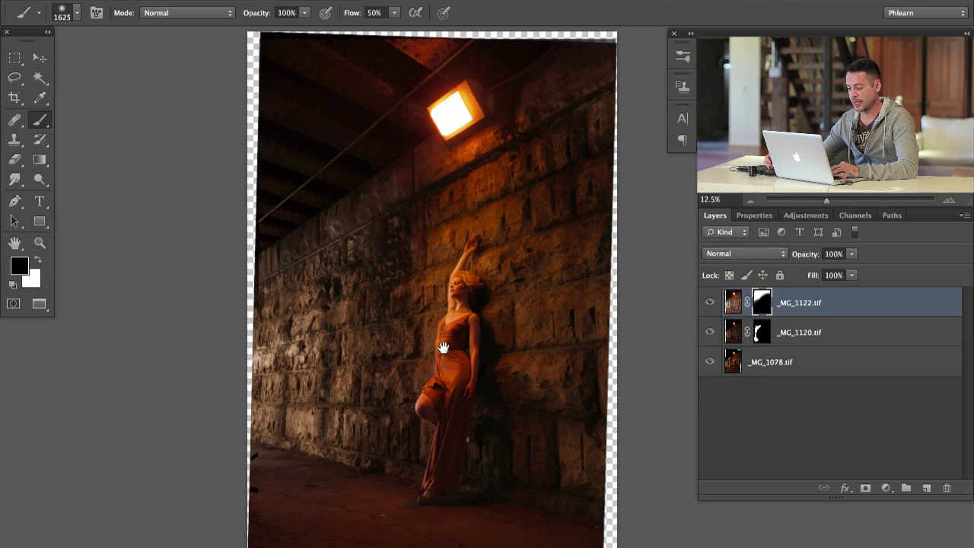
Compare the image with the _MG_1122.tif layer mask disabled and enabled
shift+click(761, 303)
shift+click(761, 303)
shift+click(761, 303)
shift+click(761, 303)
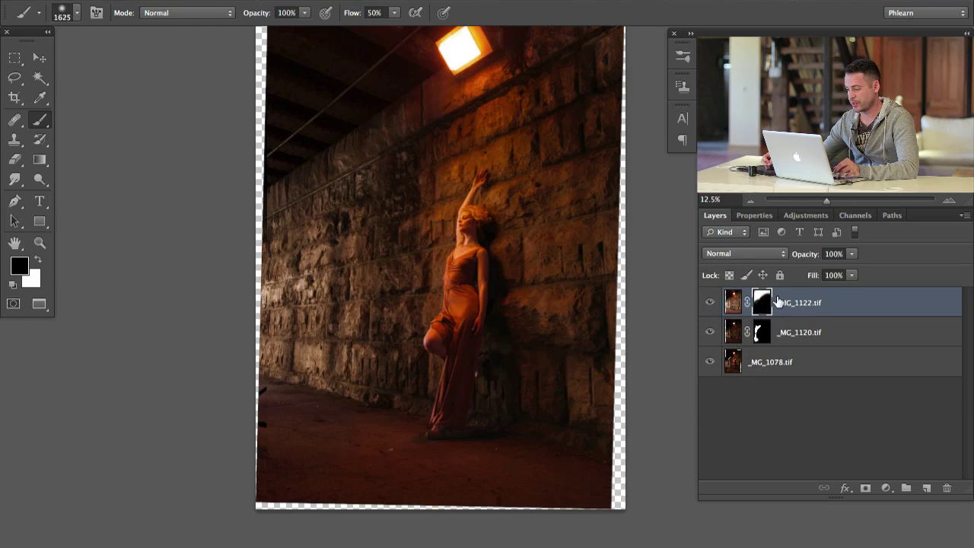
shift+click(761, 303)
shift+click(760, 303)
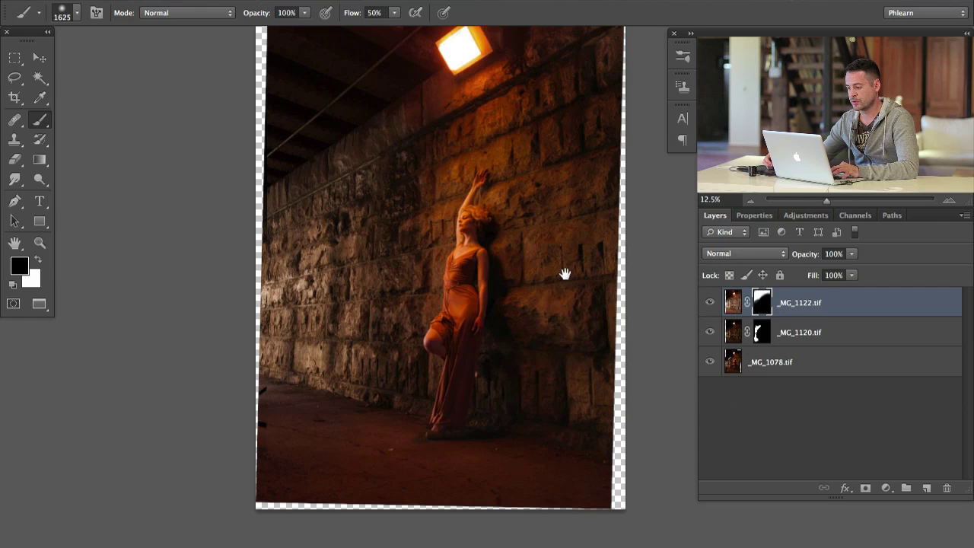
Examine the lamp and ceiling beams at 25% zoom with the _MG_1122.tif layer switched on and off
drag(563, 261, 580, 364)
key(ctrl+plus)
key(ctrl+plus)
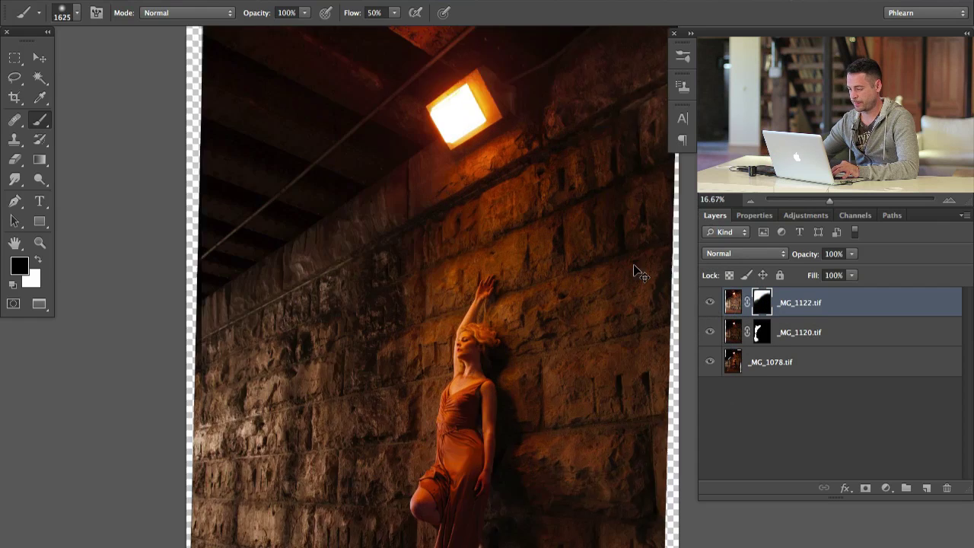
drag(410, 246, 422, 422)
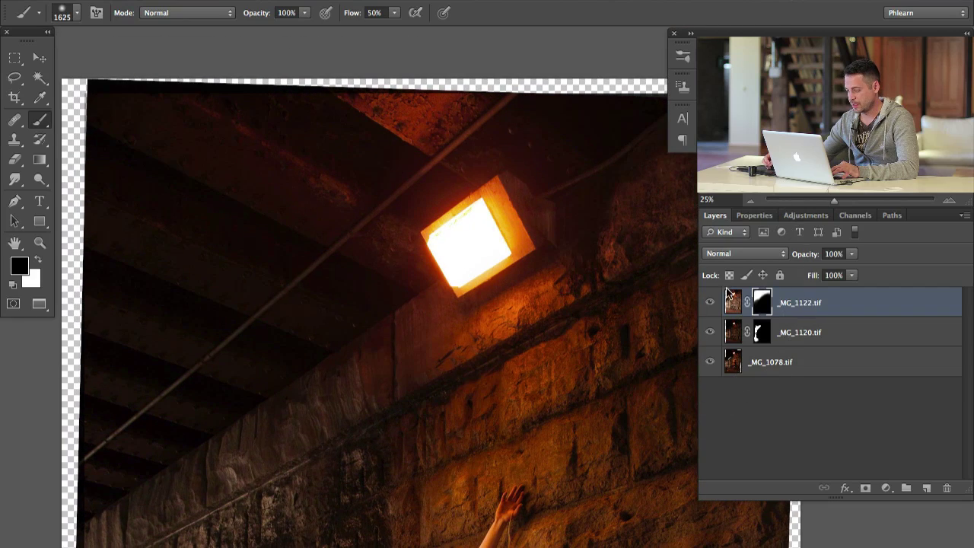
click(709, 304)
click(708, 304)
click(707, 304)
click(707, 305)
click(708, 304)
click(707, 304)
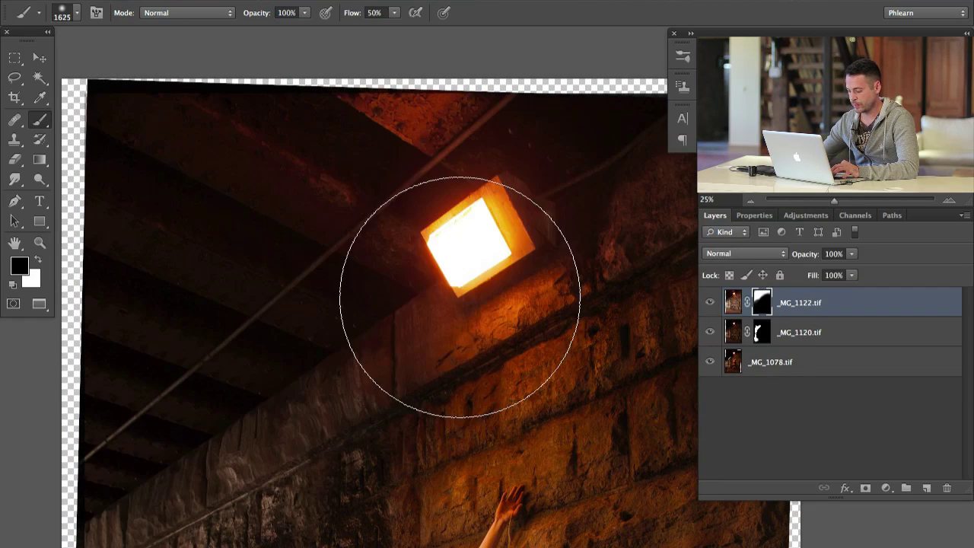
Start cropping the portrait and tighten the crop frame on all sides to exclude the transparent edges
scroll(456, 286, down, 2)
drag(542, 382, 506, 363)
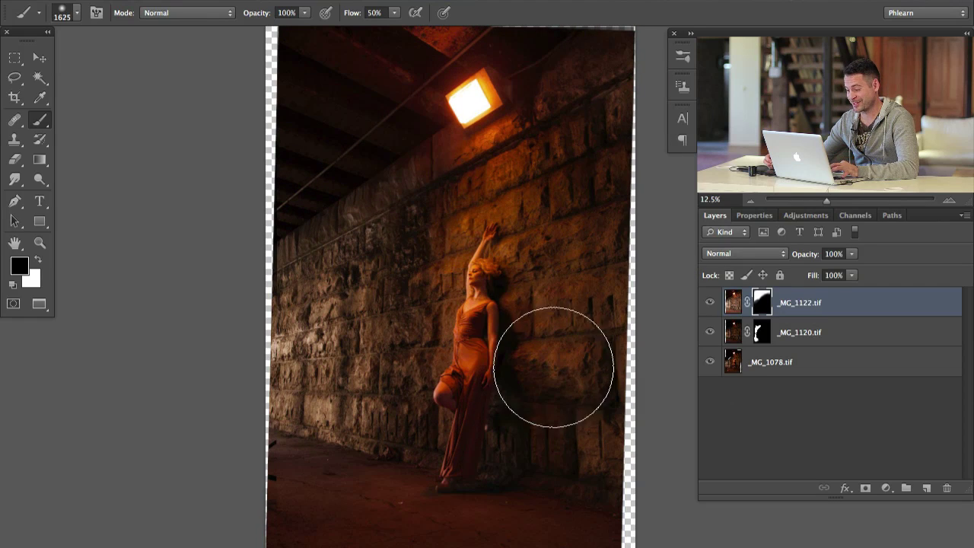
drag(535, 363, 525, 365)
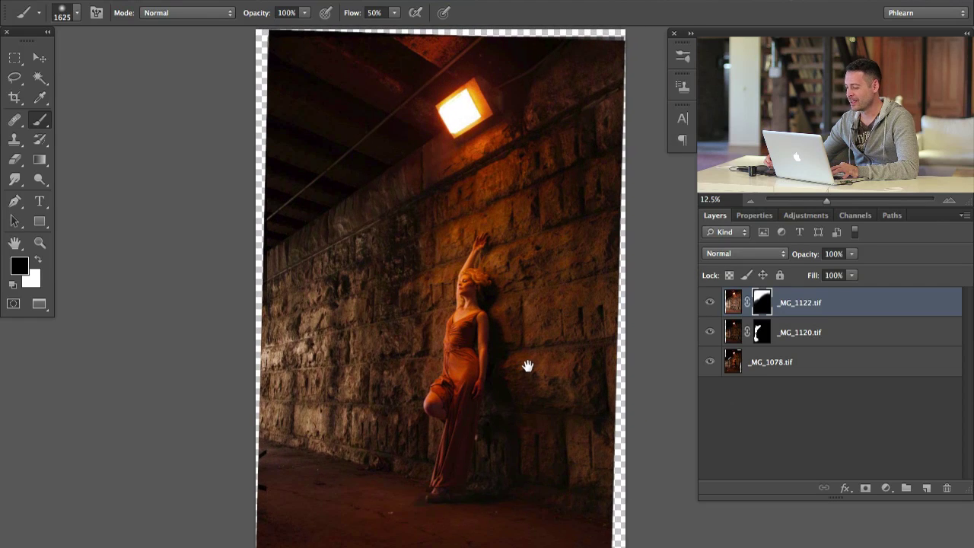
scroll(408, 315, down, 1)
key(c)
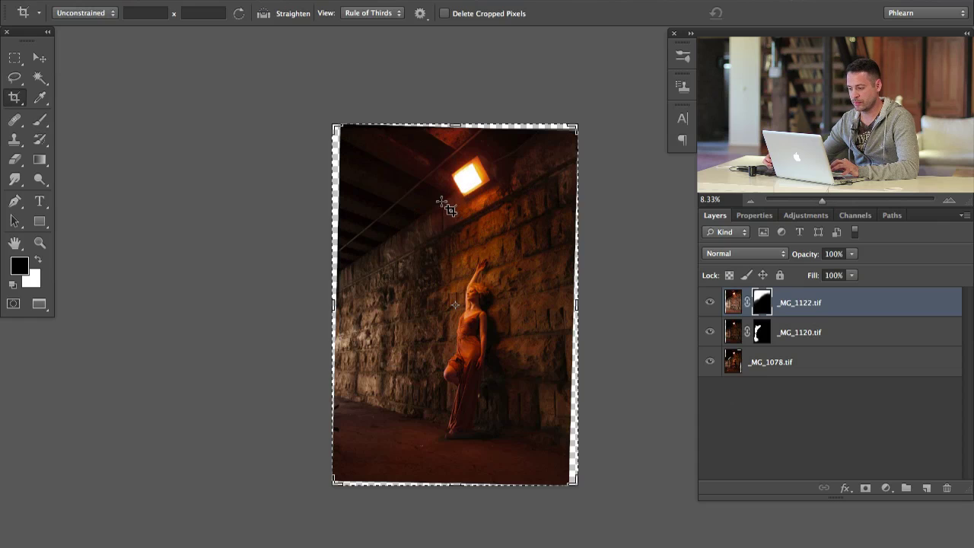
drag(577, 125, 574, 129)
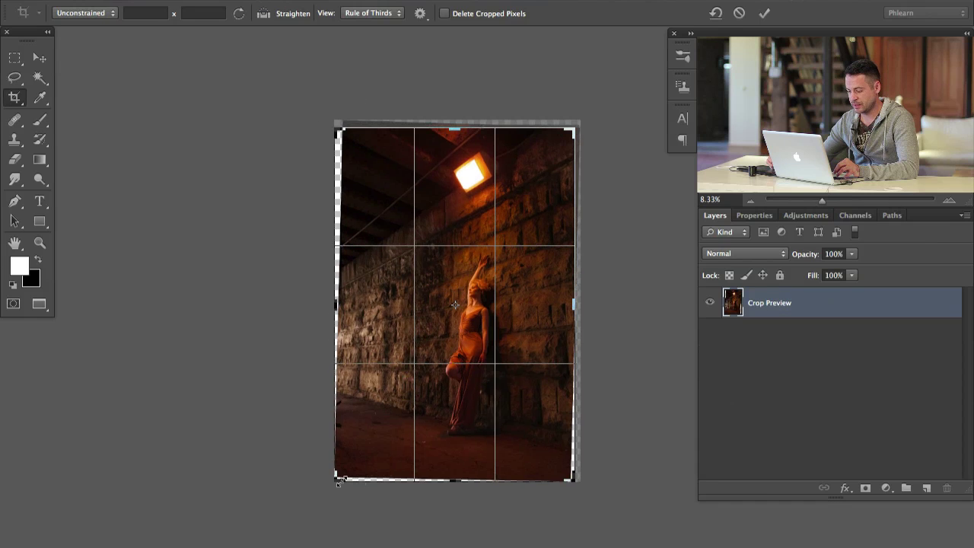
drag(335, 479, 343, 478)
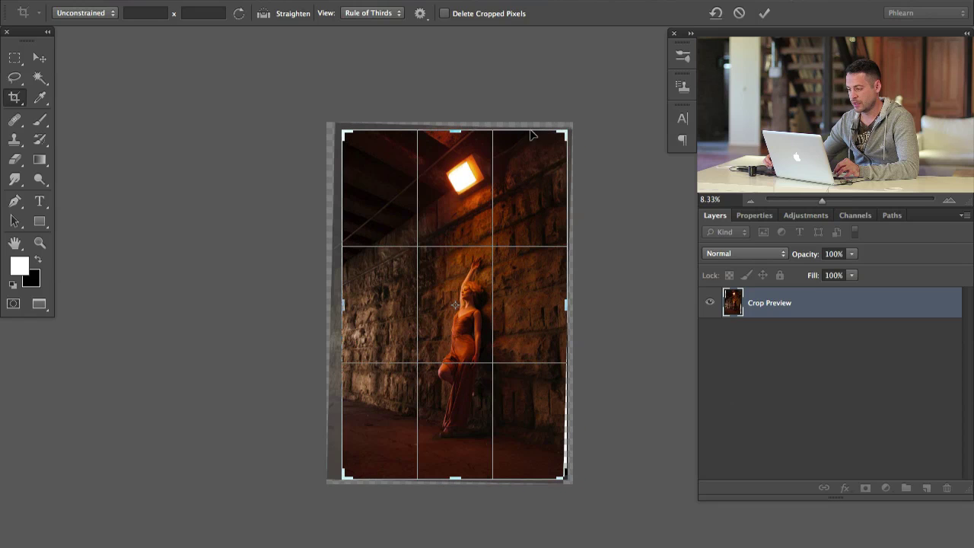
drag(461, 130, 459, 138)
drag(455, 471, 463, 455)
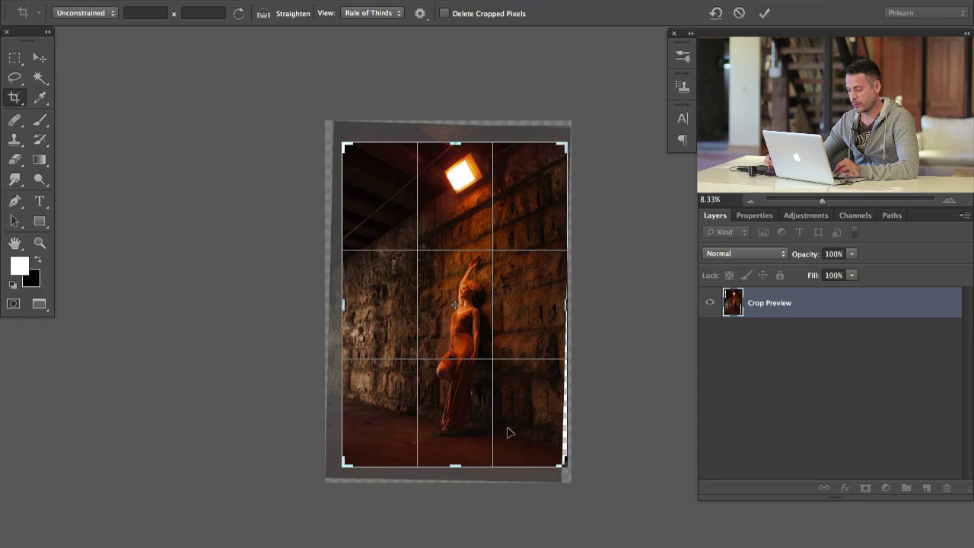
drag(565, 307, 560, 305)
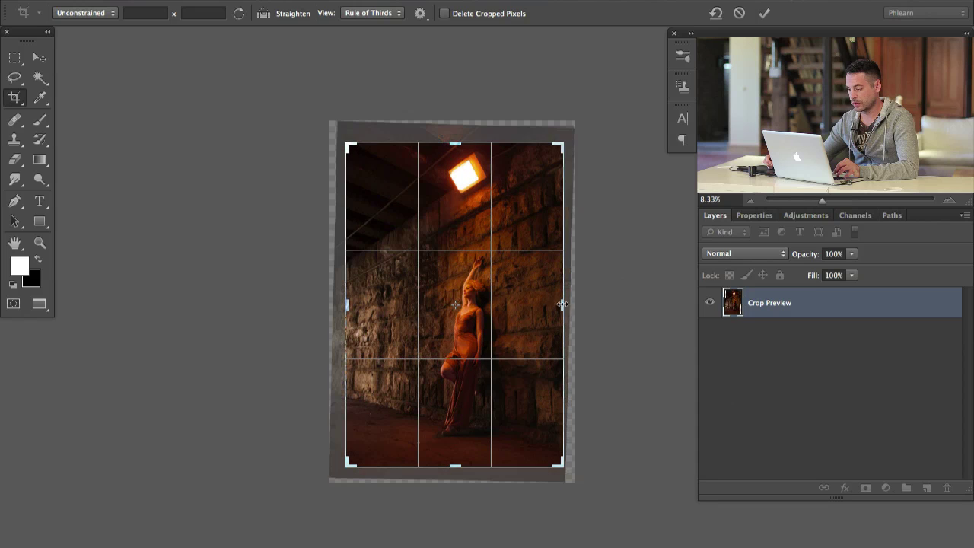
Reposition the image vertically inside the crop frame, extend the frame's height slightly, and apply the crop
key(Down)
key(Down)
key(Down)
key(Down)
key(Down)
key(Down)
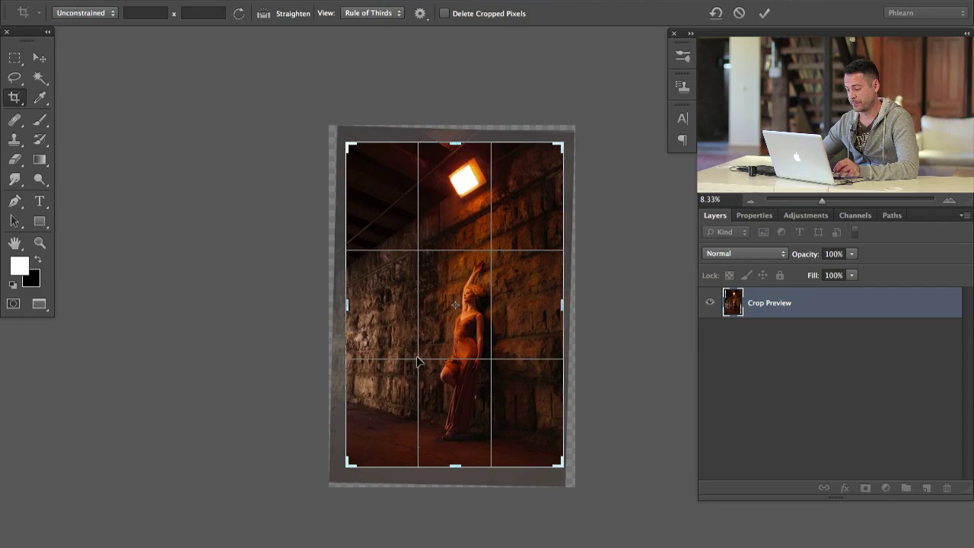
drag(452, 137, 454, 130)
key(Down)
key(Down)
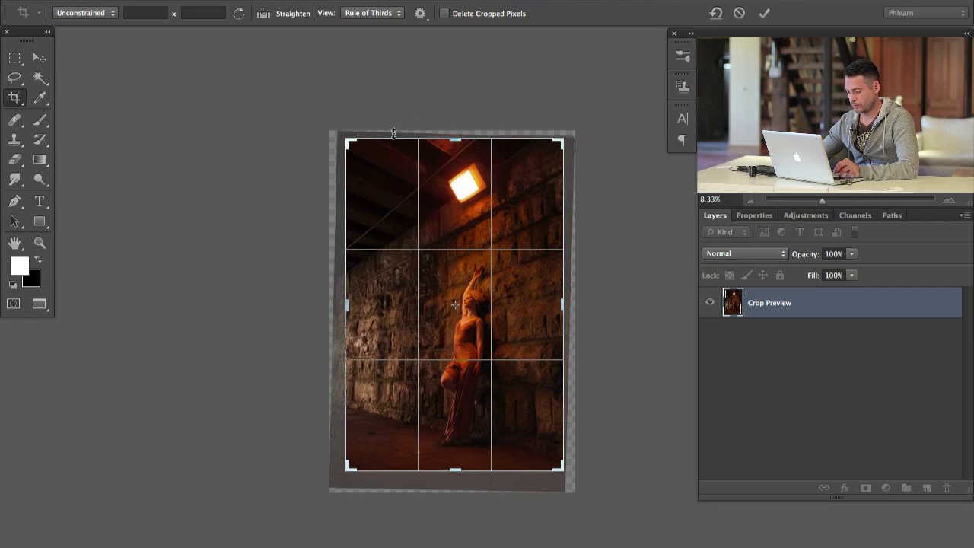
key(Up)
key(Up)
key(Up)
key(Up)
key(Up)
key(Up)
key(Up)
key(Up)
key(Up)
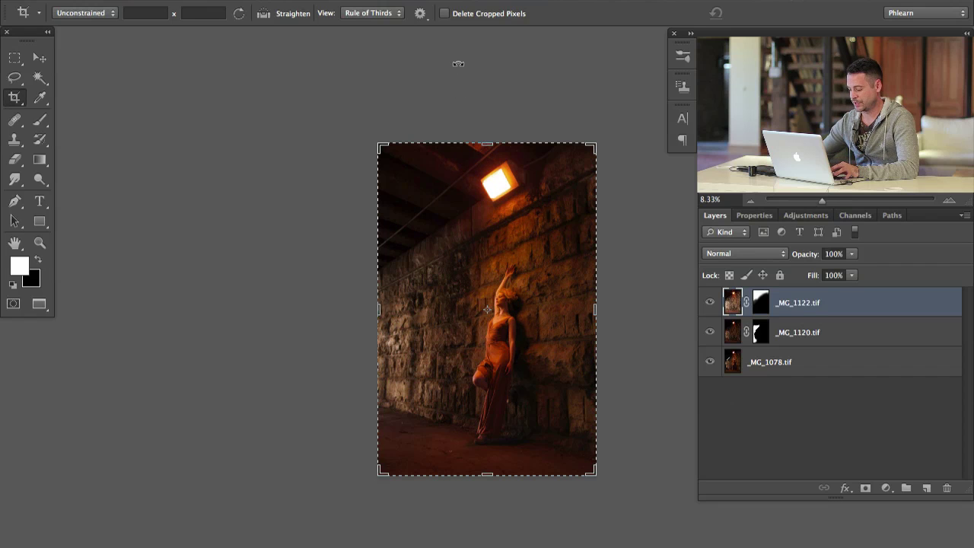
Examine the cropped base exposure _MG_1078.tif by itself, with the _MG_1122.tif and _MG_1120.tif layers hidden
key(super+equal)
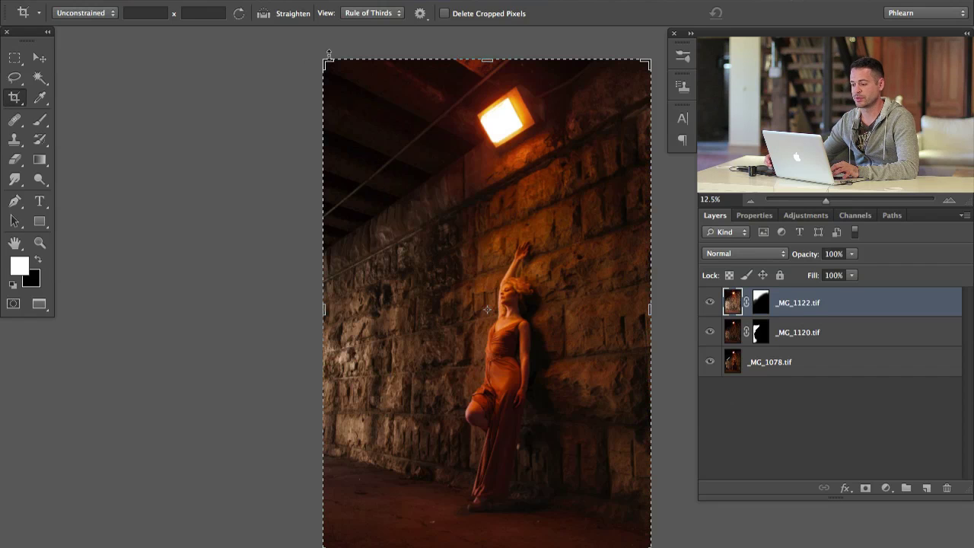
drag(505, 328, 441, 312)
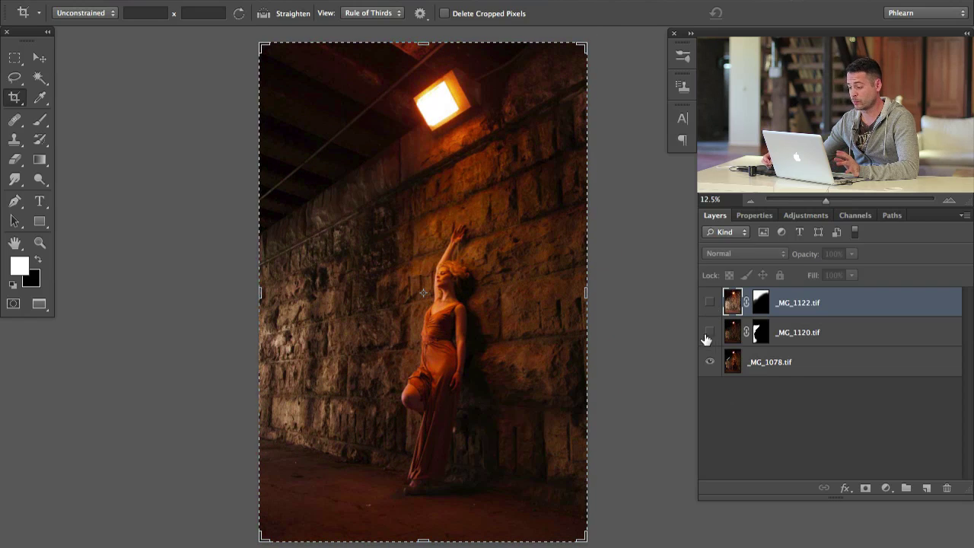
click(709, 333)
click(710, 363)
click(709, 363)
click(709, 364)
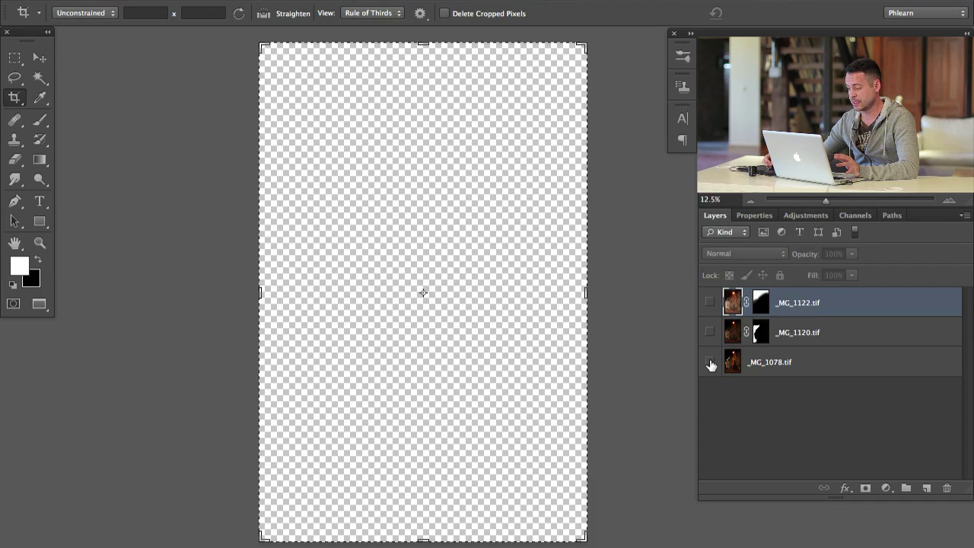
click(709, 364)
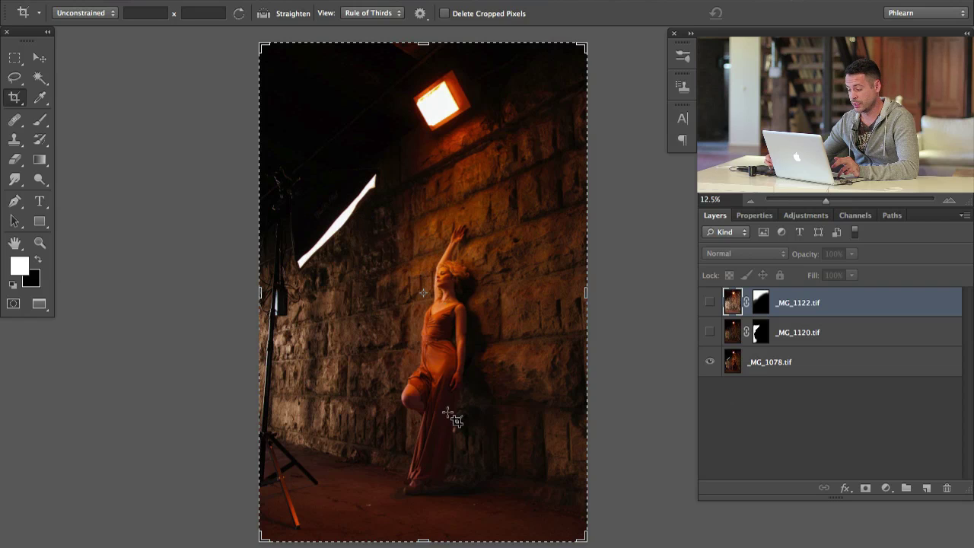
Toggle the _MG_1120.tif and _MG_1122.tif layers one after the other to review each one's contribution, leaving both shown
click(710, 333)
click(709, 332)
click(710, 333)
click(709, 302)
click(709, 303)
click(709, 303)
click(710, 304)
Group the _MG_1122.tif and _MG_1120.tif layers
key(b)
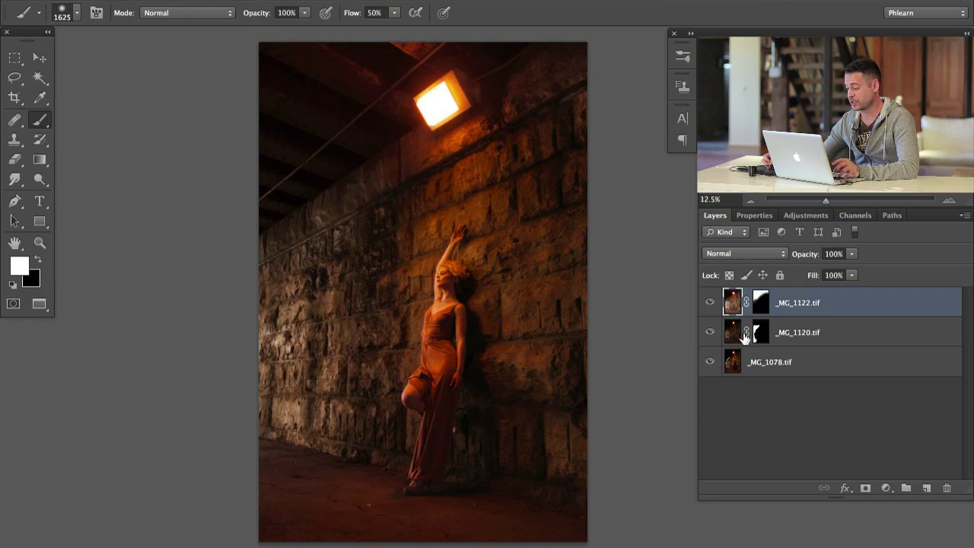
shift+click(832, 341)
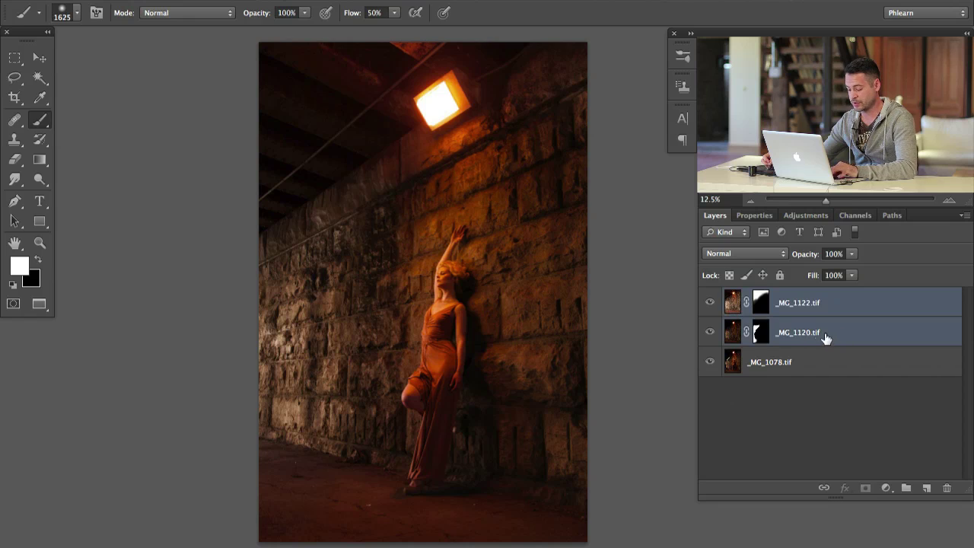
key(ctrl+g)
Compare the portrait with Group 1 hidden and shown
click(709, 297)
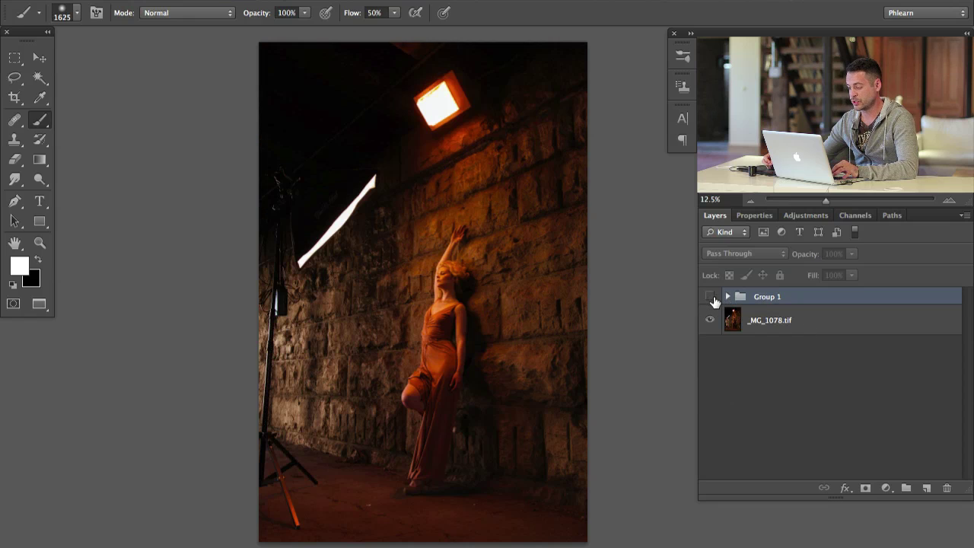
click(709, 296)
click(709, 297)
click(709, 297)
click(709, 297)
click(709, 296)
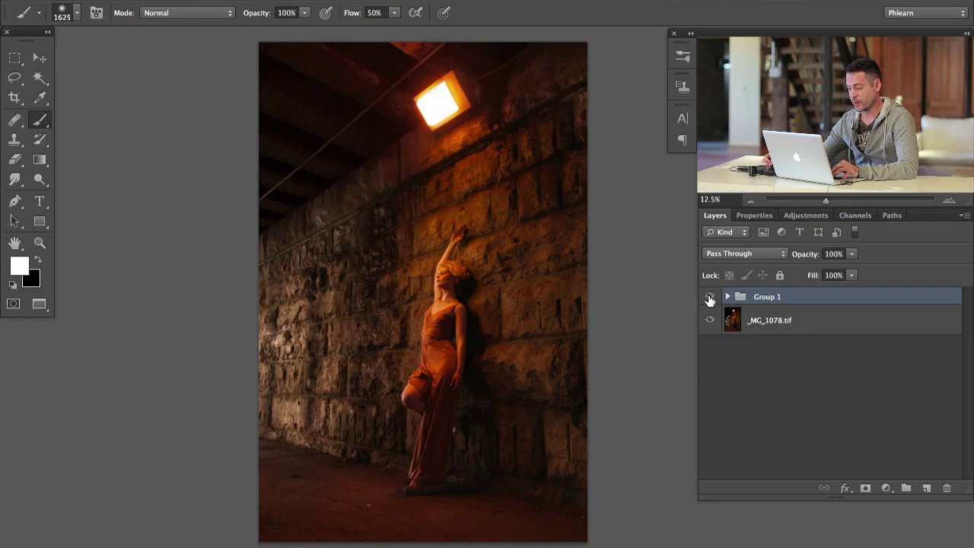
scroll(482, 342, left, 2)
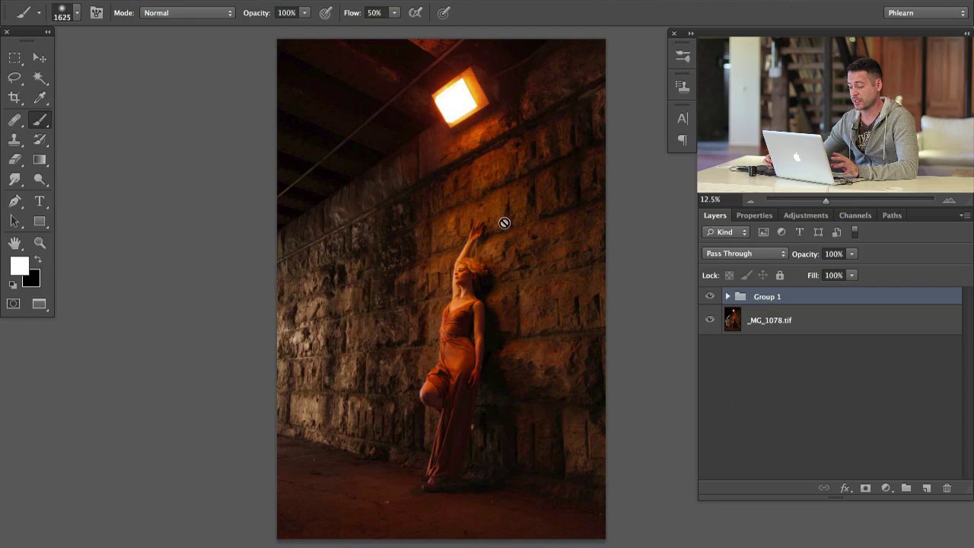
Add a Curves adjustment layer above Group 1 that strongly darkens the image, and invert its mask to black
scroll(557, 325, up, 1)
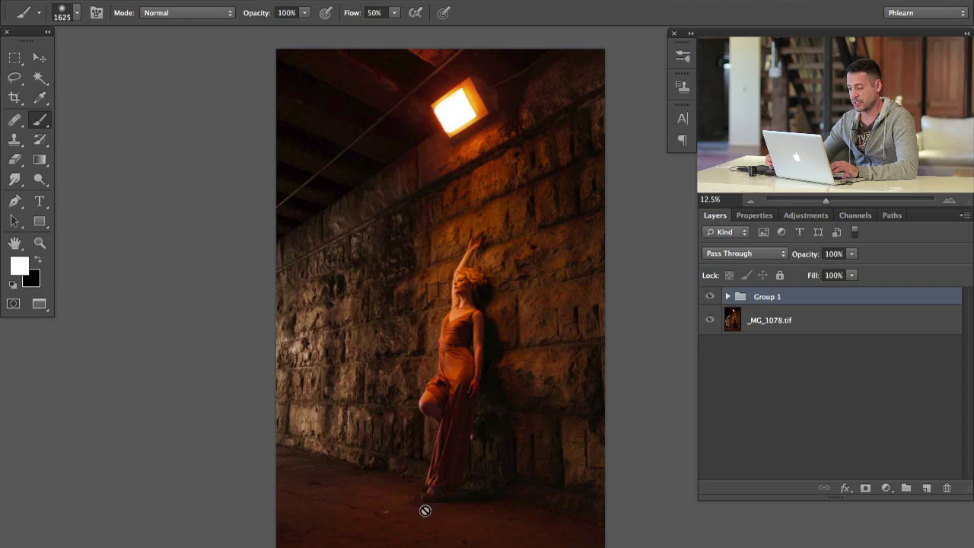
click(885, 488)
click(902, 547)
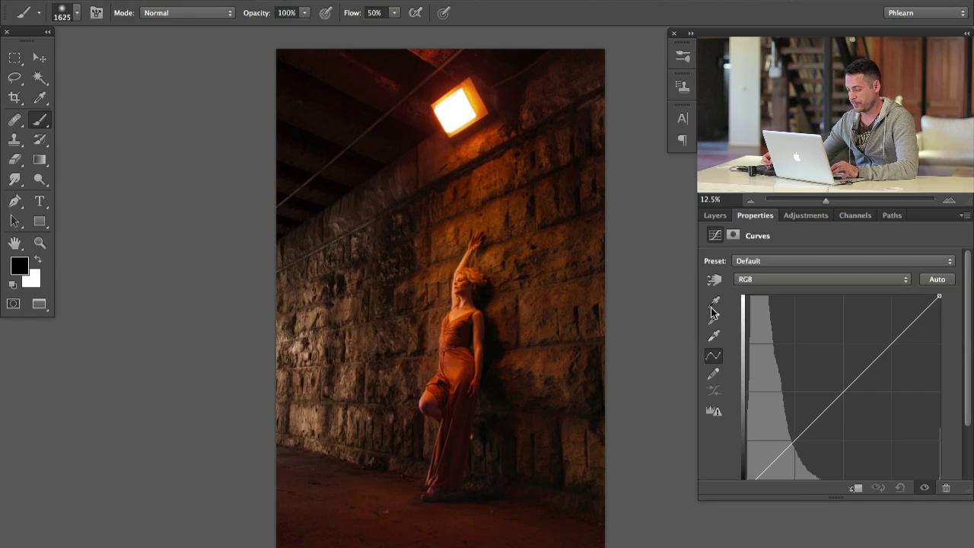
drag(836, 403, 858, 434)
click(717, 214)
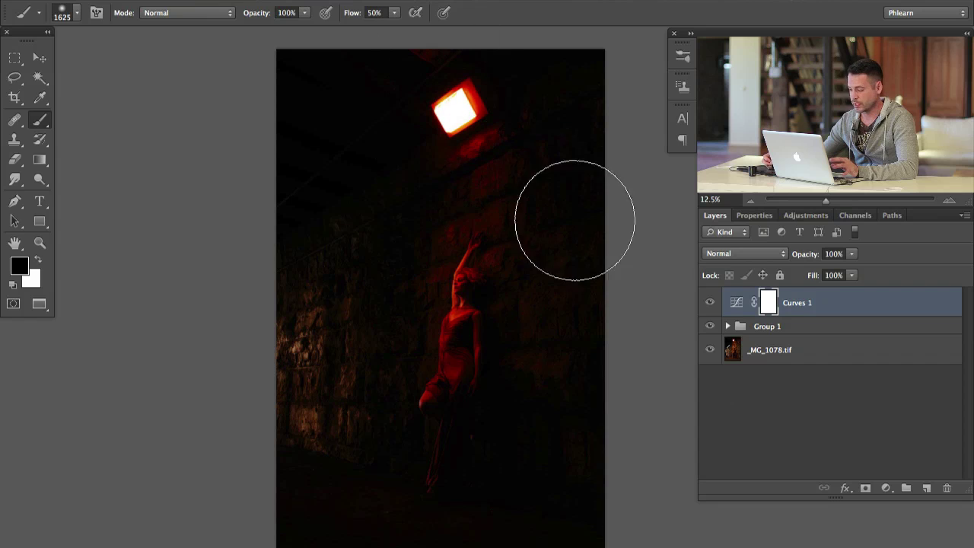
key(ctrl+i)
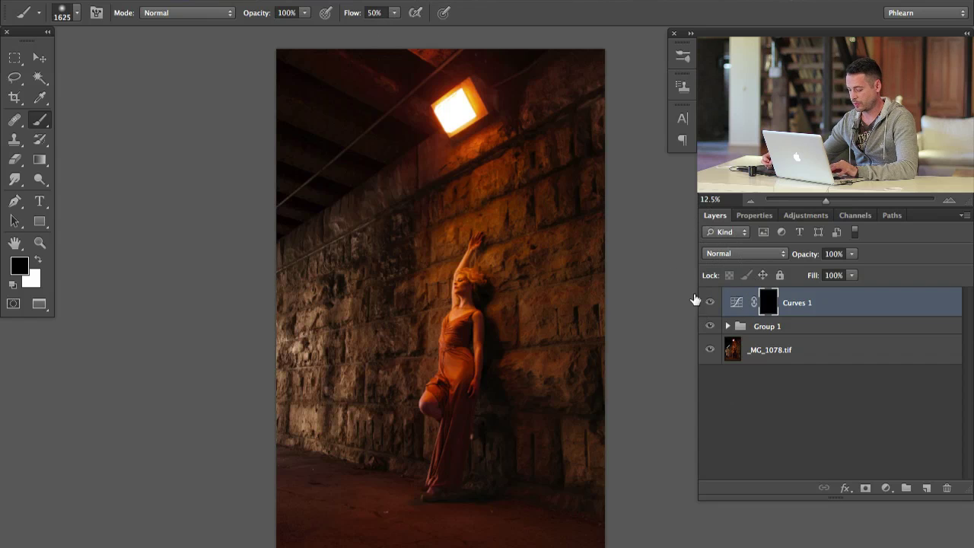
Draw an elliptical selection about 11 in wide on the floor and center it around the woman's feet
key(l)
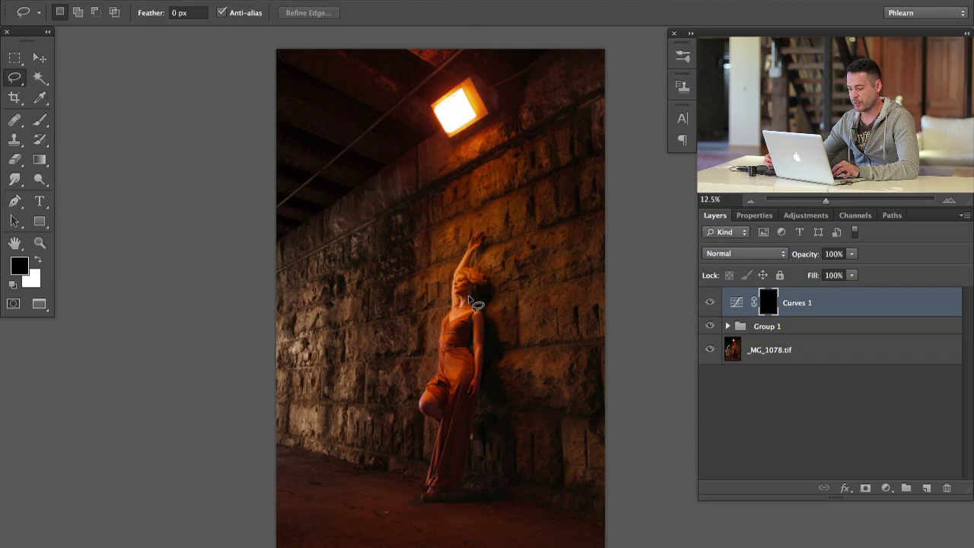
drag(15, 58, 78, 74)
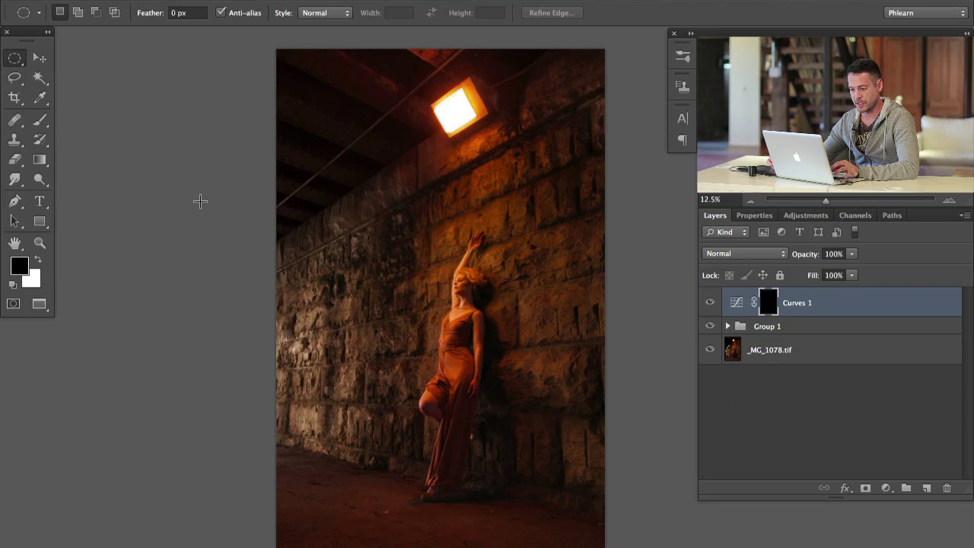
drag(470, 513, 556, 526)
key(space)
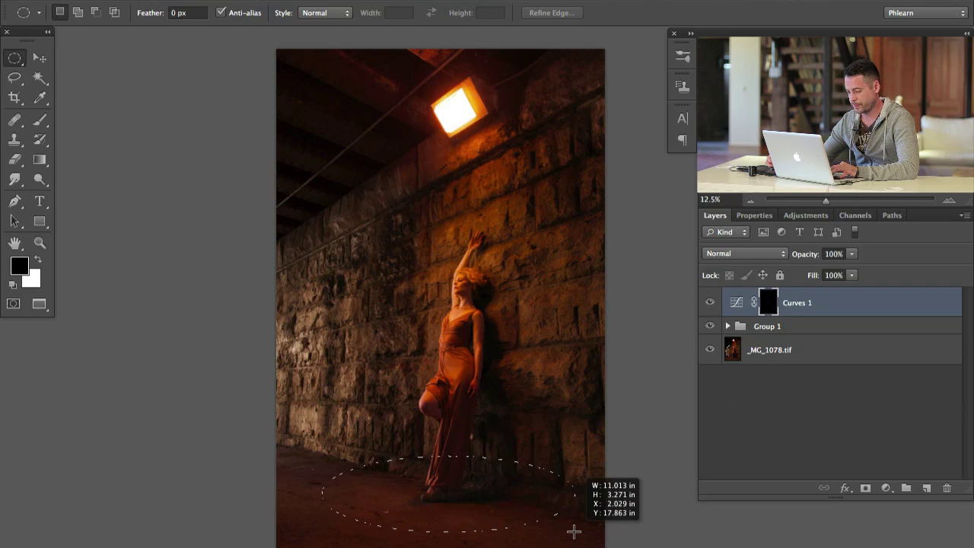
drag(579, 526, 576, 530)
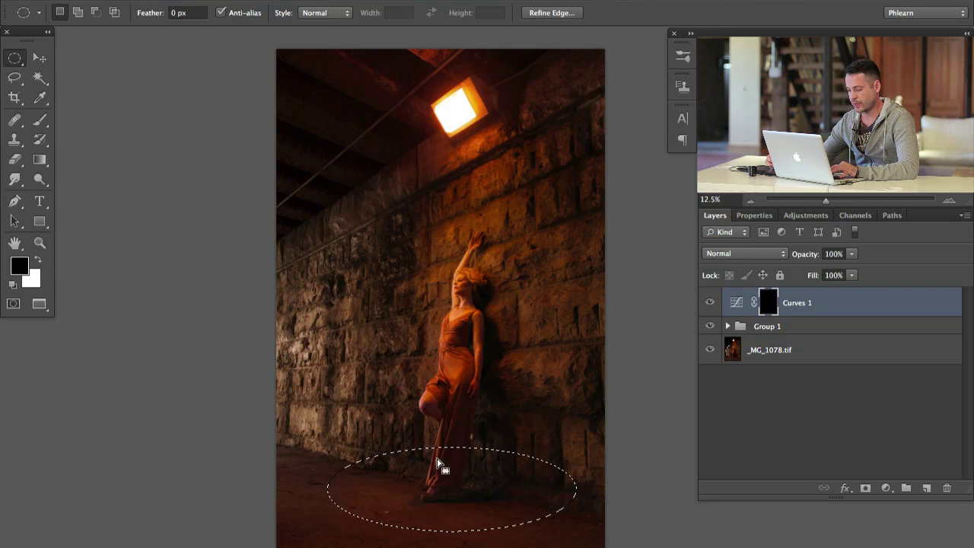
drag(531, 503, 523, 507)
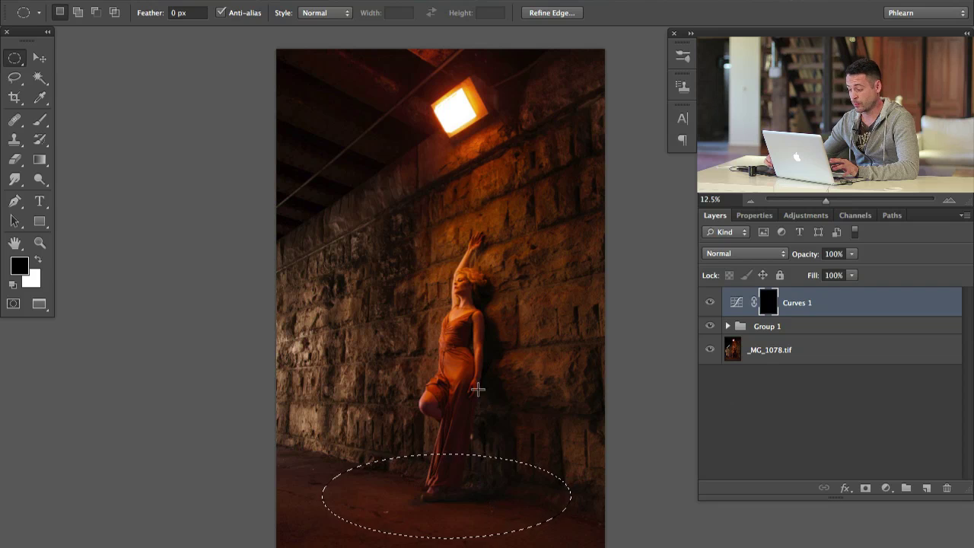
Transform the elliptical selection, rotating it 8.19° and moving its center to X 1764.05 px, Y 4683.50 px
right_click(478, 490)
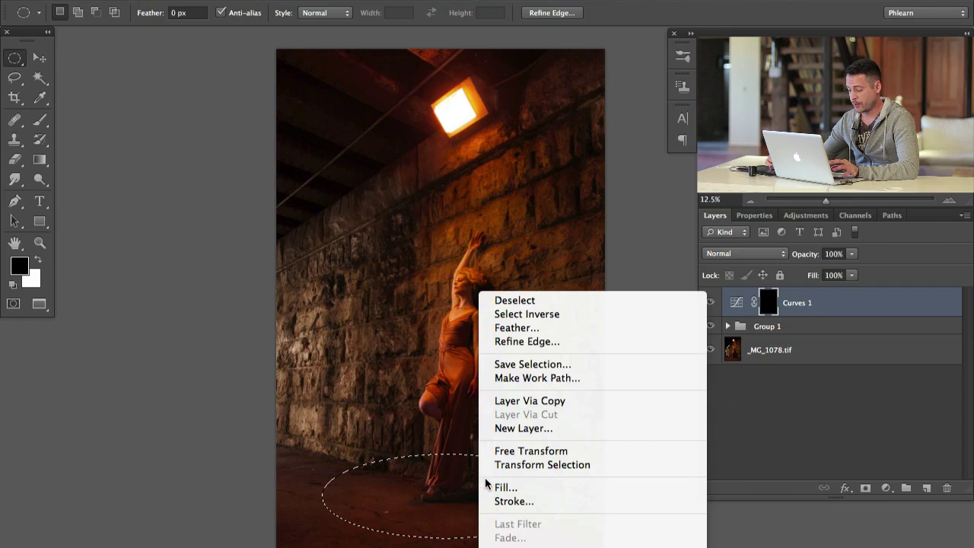
click(563, 464)
drag(599, 493, 599, 514)
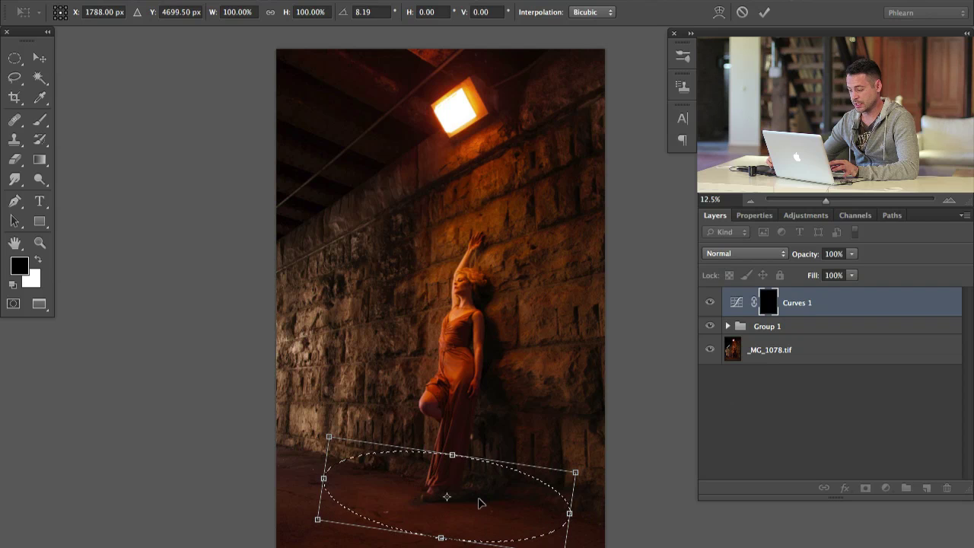
drag(485, 511, 483, 508)
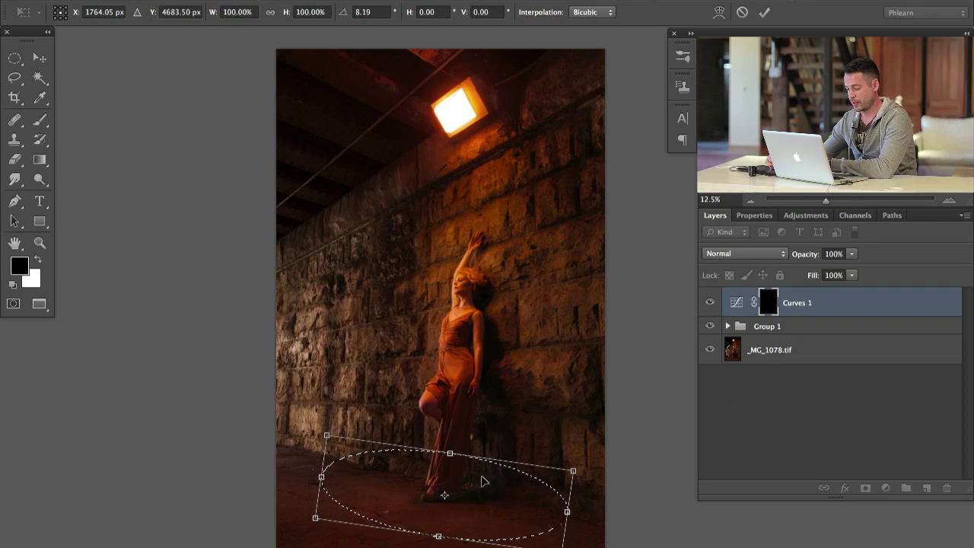
key(Return)
Extend the elliptical selection up to the lamp's outer corners with straight-edged Polygonal Lasso lines, forming a light cone
drag(14, 78, 60, 76)
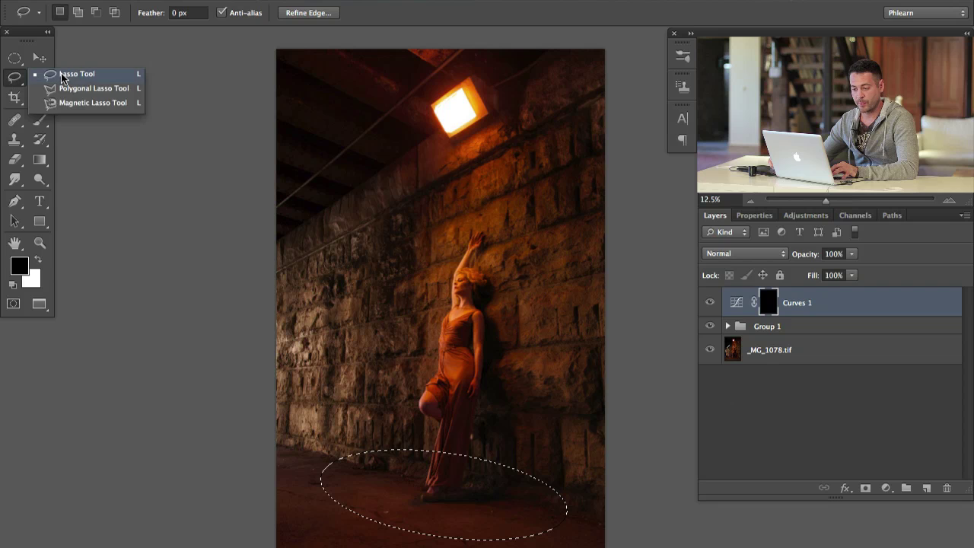
click(69, 90)
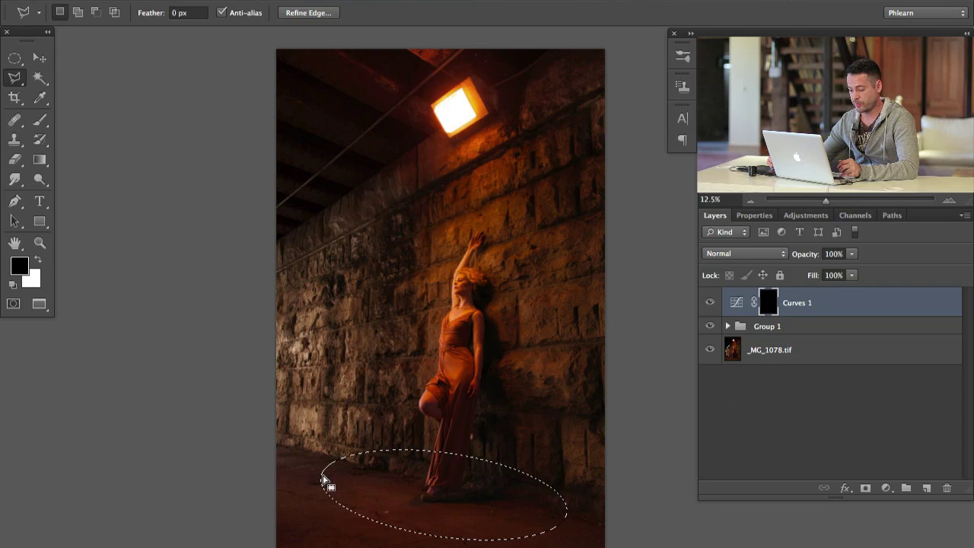
key(shift)
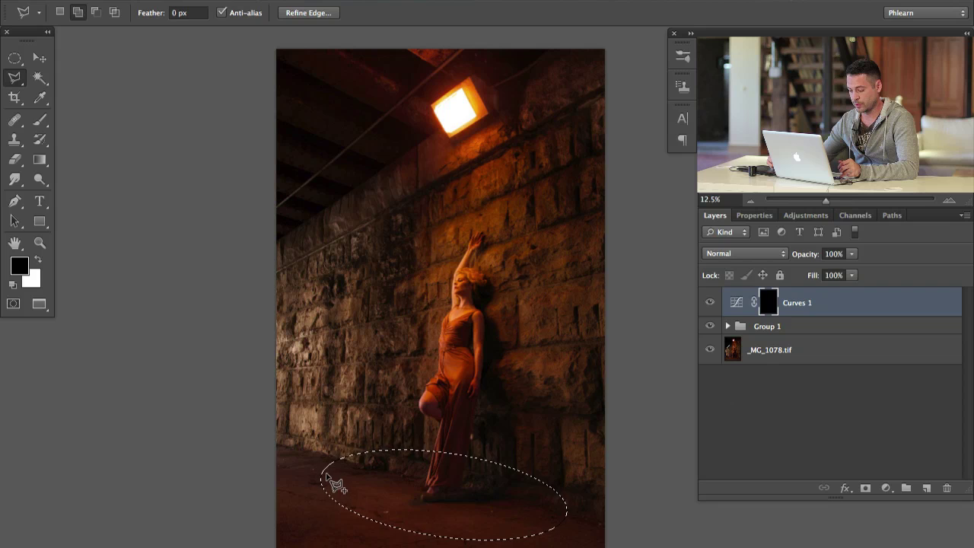
click(426, 102)
click(489, 112)
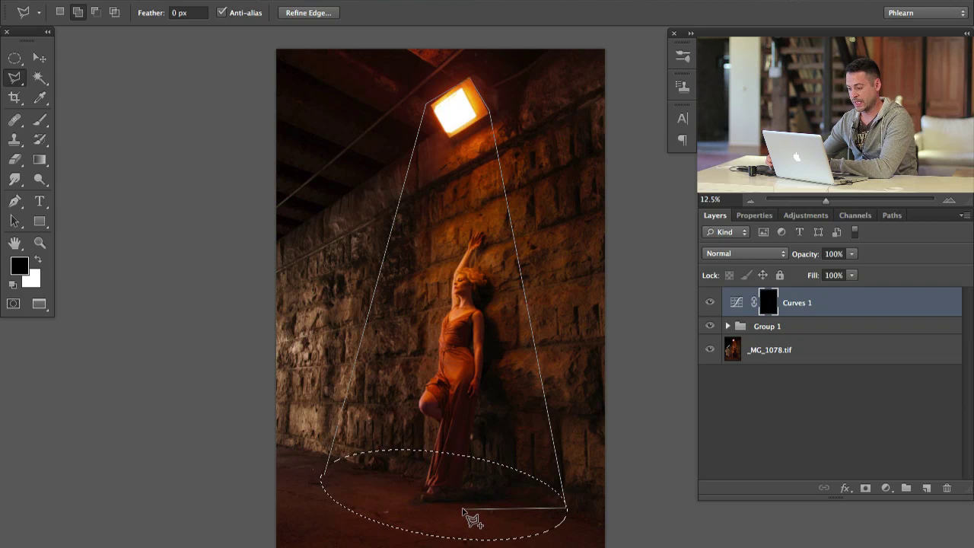
double_click(466, 511)
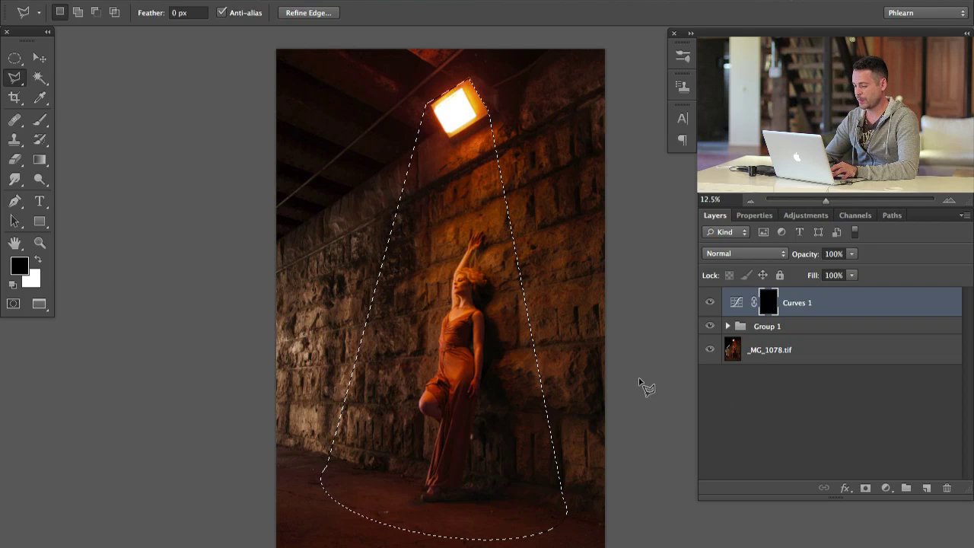
Fill the cone selection with white on the Curves 1 mask, deselect it, and invert the mask so the surroundings darken
key(super+BackSpace)
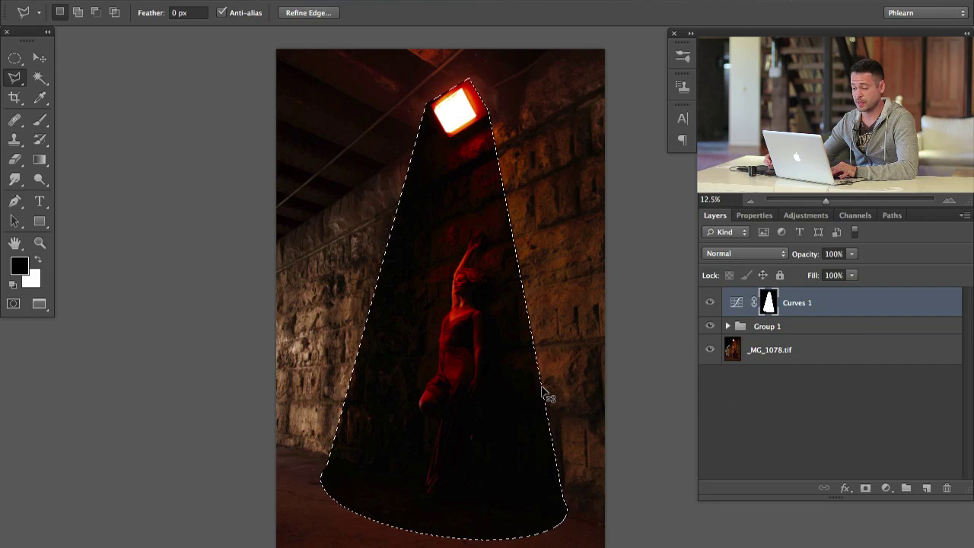
key(super+d)
click(709, 303)
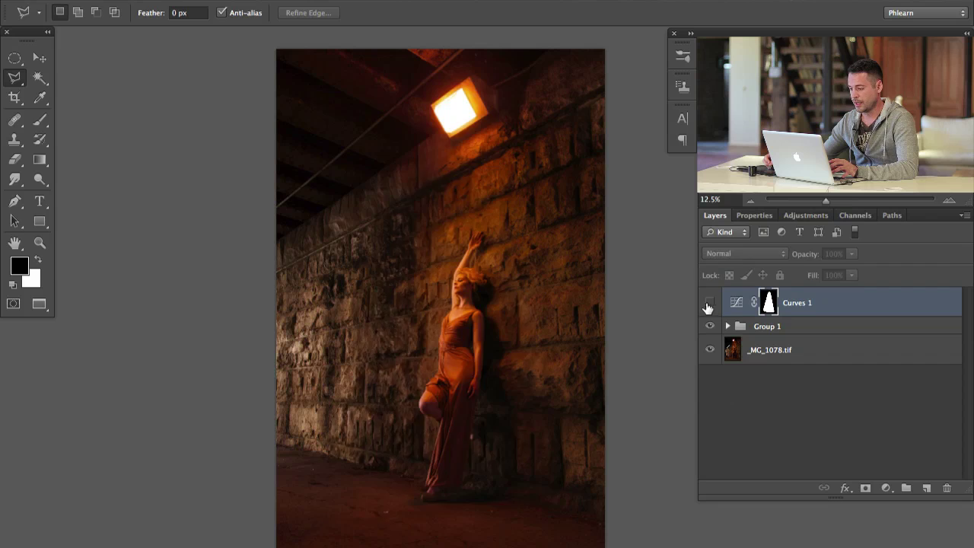
click(709, 303)
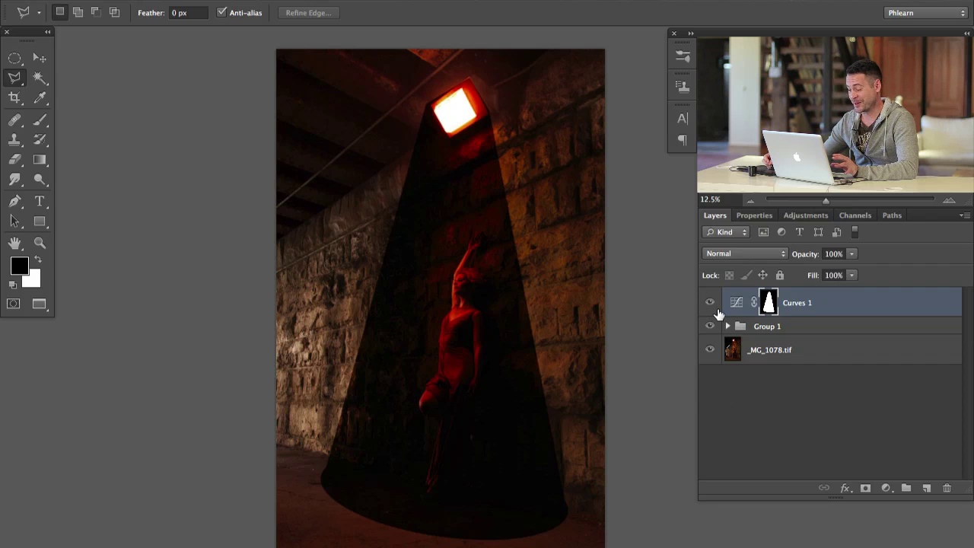
key(super+i)
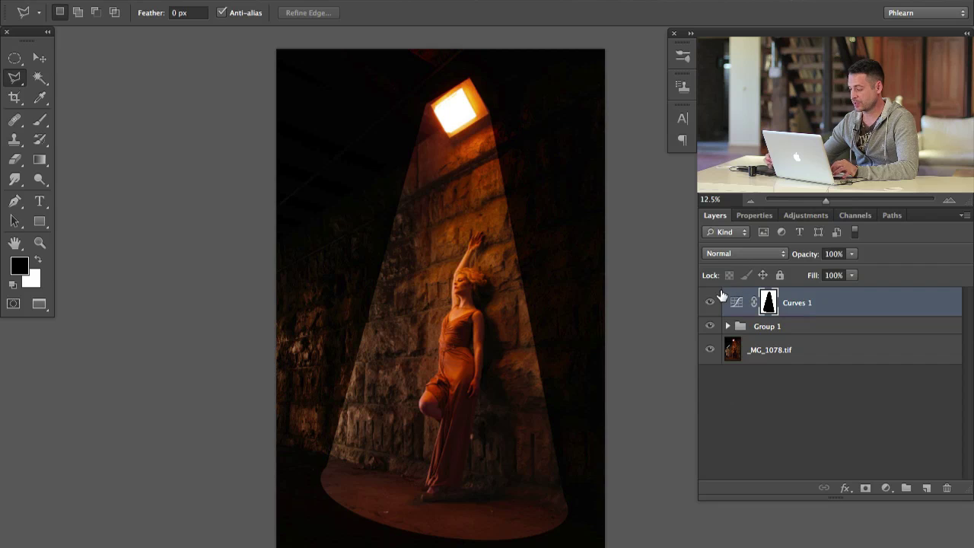
Inspect the Curves 1 mask on its own, inverting it and back, and return to the image view
alt+click(770, 303)
key(super+i)
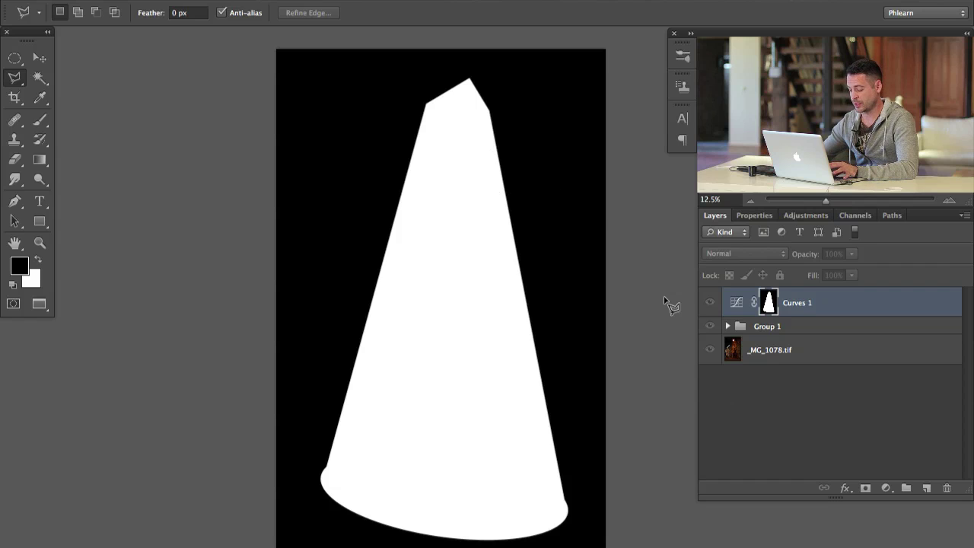
key(super+i)
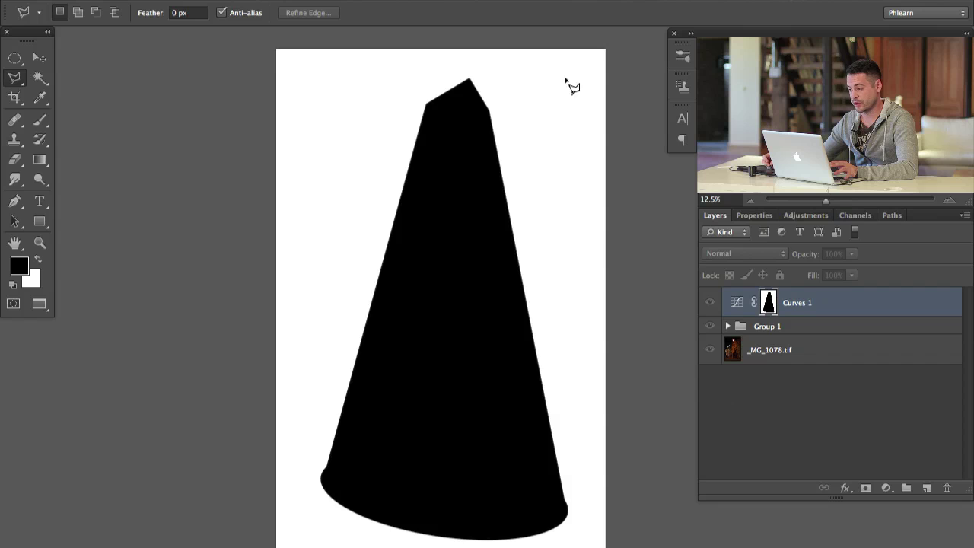
alt+click(769, 303)
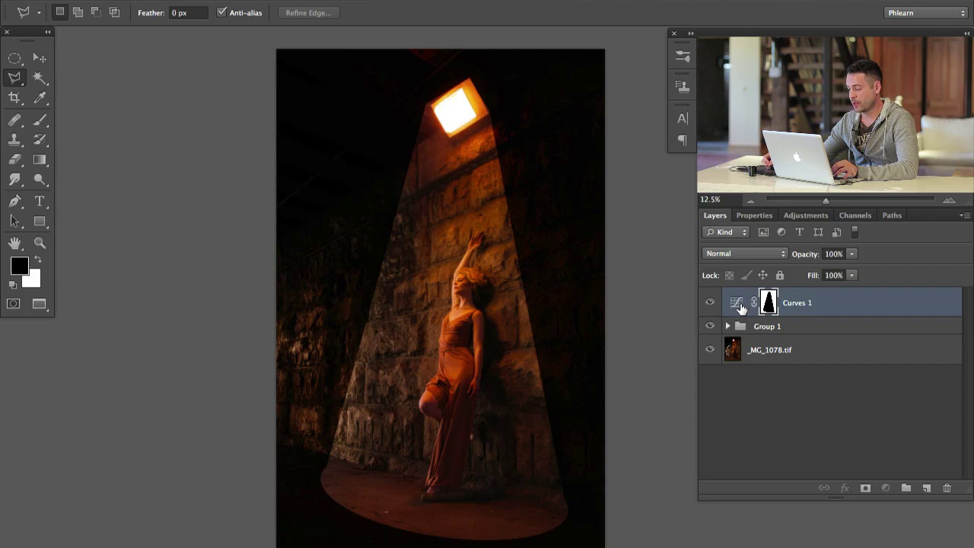
Raise the midpoint of the Curves 1 curve to weaken the darkening around the light cone
double_click(742, 305)
drag(857, 427, 852, 418)
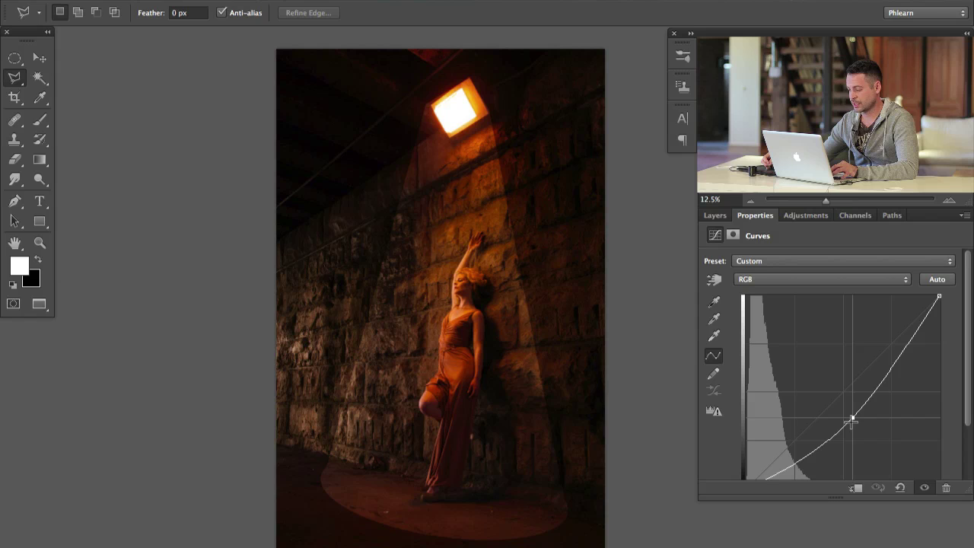
click(714, 216)
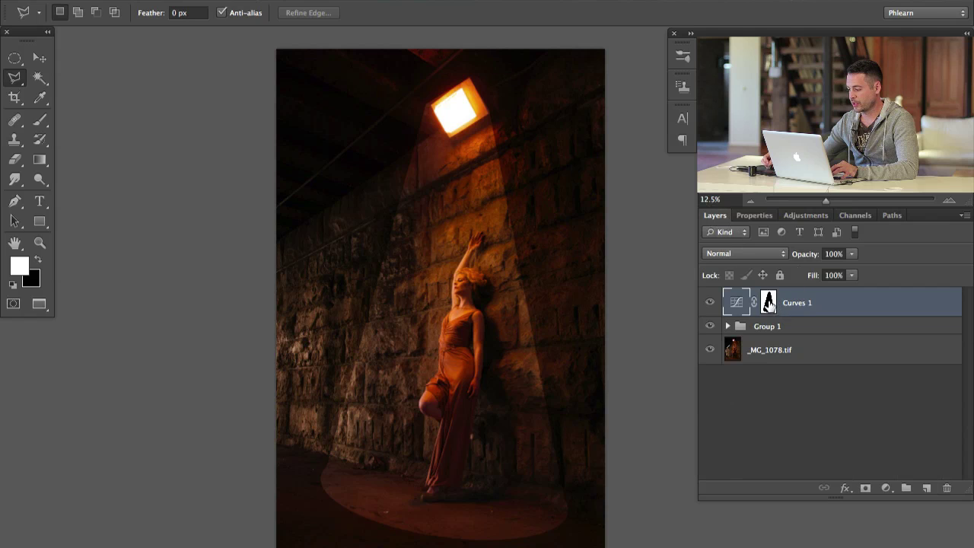
Soften the cone's edges by applying a strong Gaussian Blur to the Curves 1 mask
click(768, 303)
scroll(565, 311, down, 1)
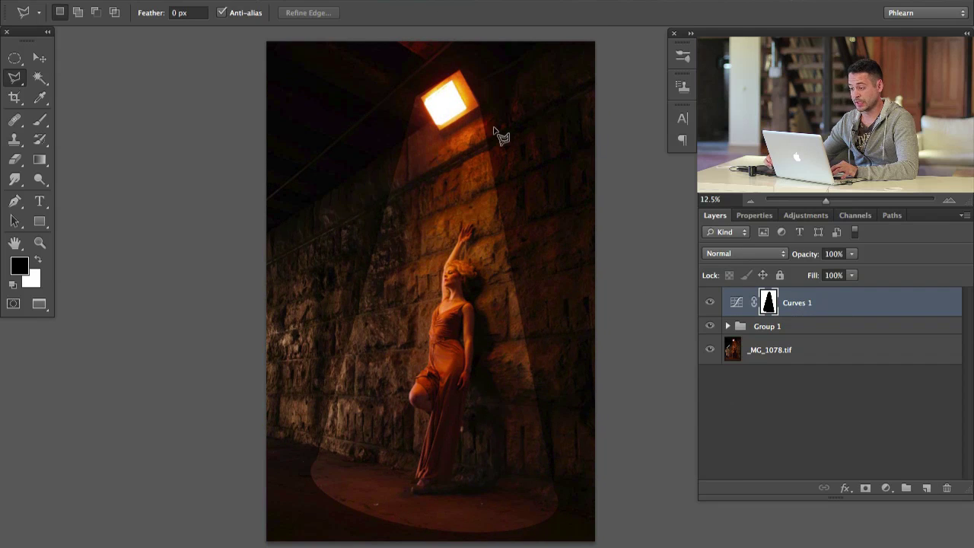
click(356, 0)
mouse_move(422, 163)
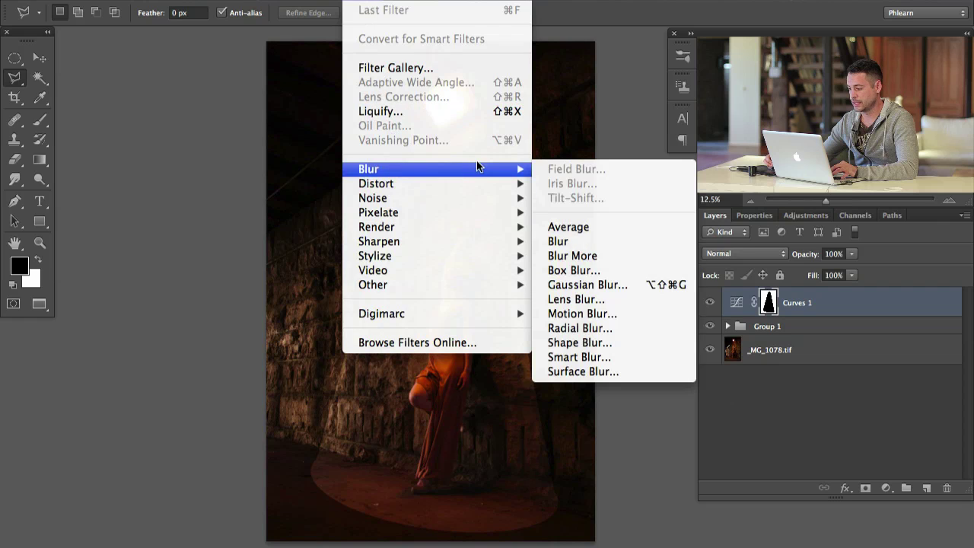
click(587, 284)
drag(58, 387, 157, 384)
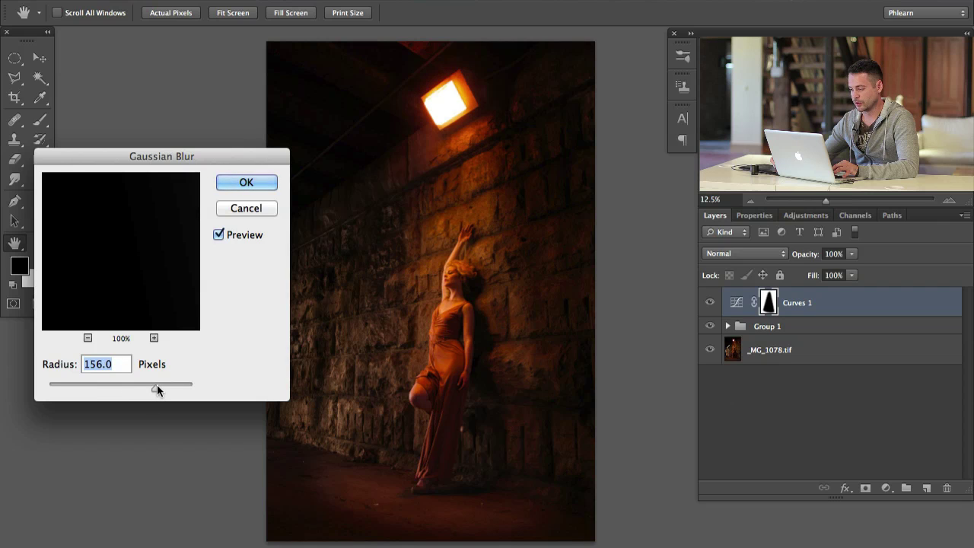
click(76, 384)
click(151, 383)
click(162, 385)
key(Return)
key(l)
Compare the portrait with the Curves 1 layer hidden and shown
click(707, 303)
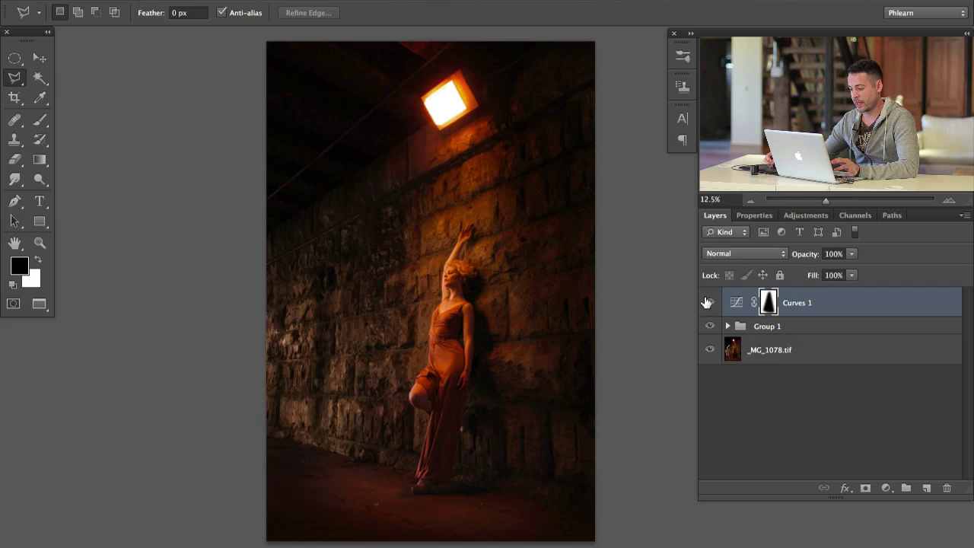
click(708, 302)
click(708, 303)
click(708, 303)
click(708, 304)
click(708, 305)
click(708, 305)
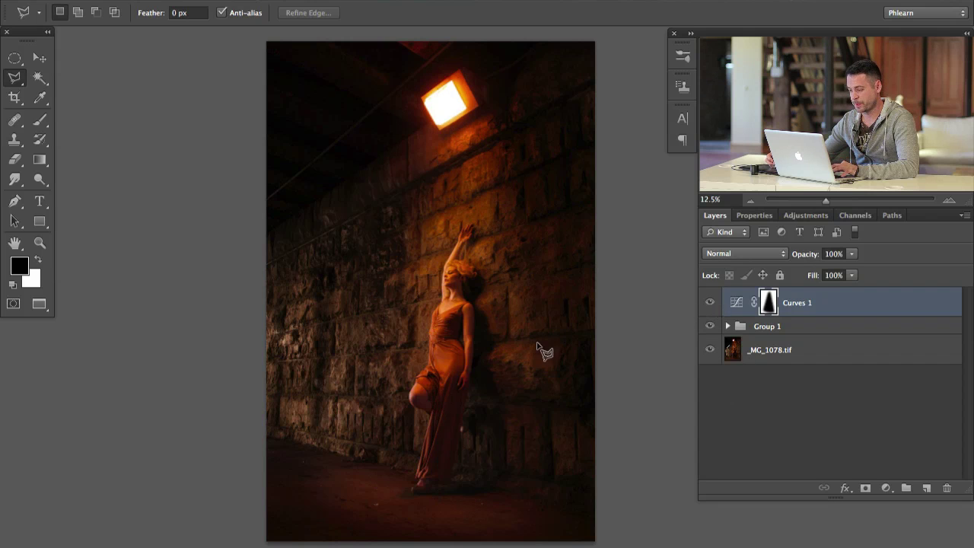
scroll(540, 347, left, 1)
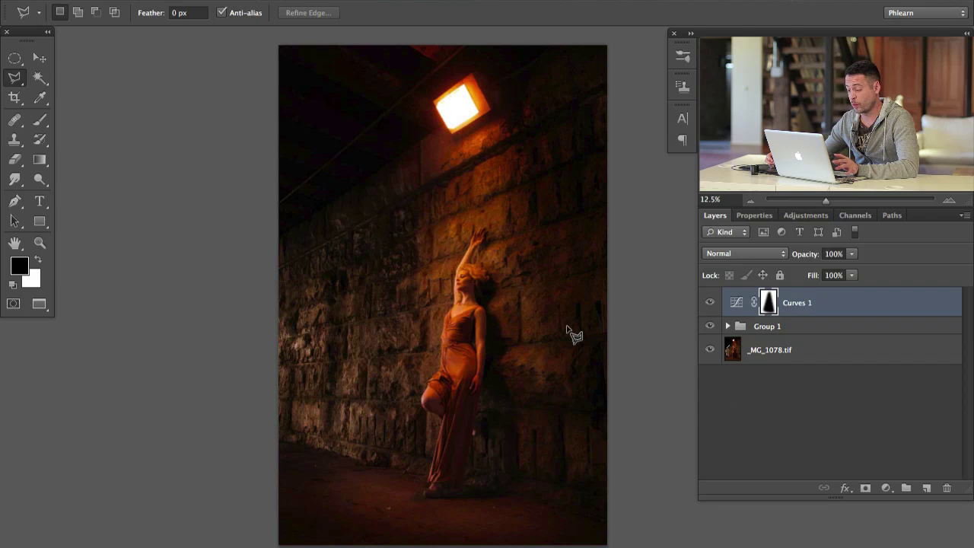
Add a Levels adjustment layer above Curves 1 and set its RGB midtone to 1.14
click(886, 489)
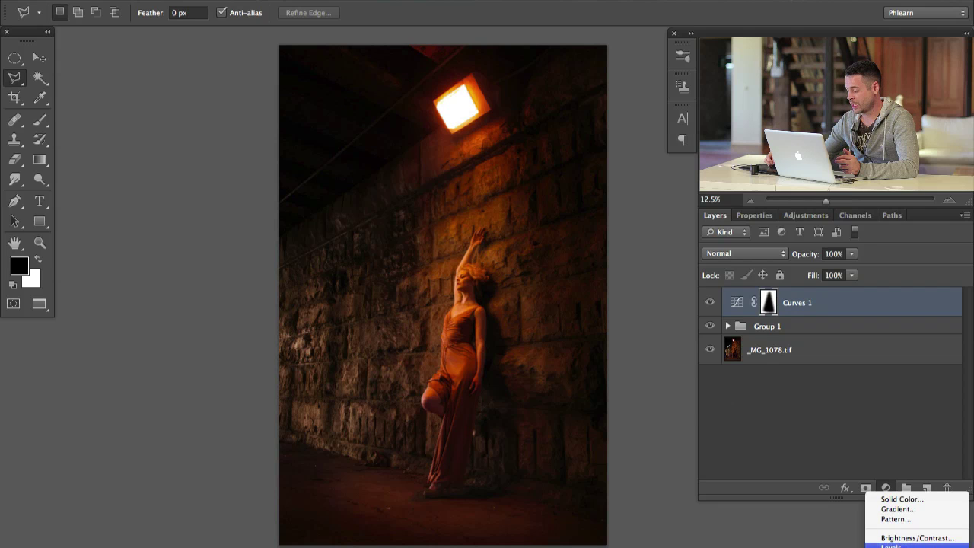
click(891, 545)
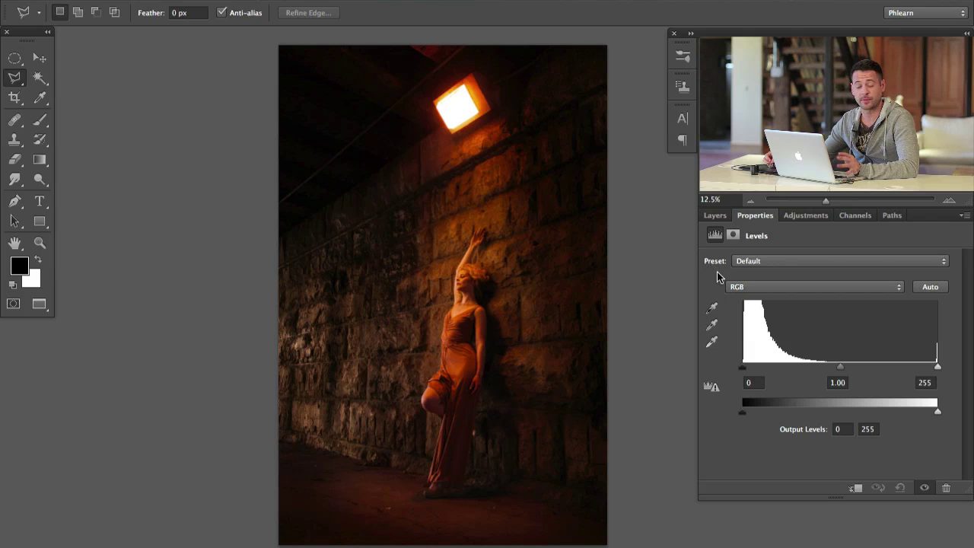
mouse_move(839, 367)
mouse_down()
mouse_move(851, 367)
mouse_move(820, 367)
mouse_move(833, 366)
mouse_up()
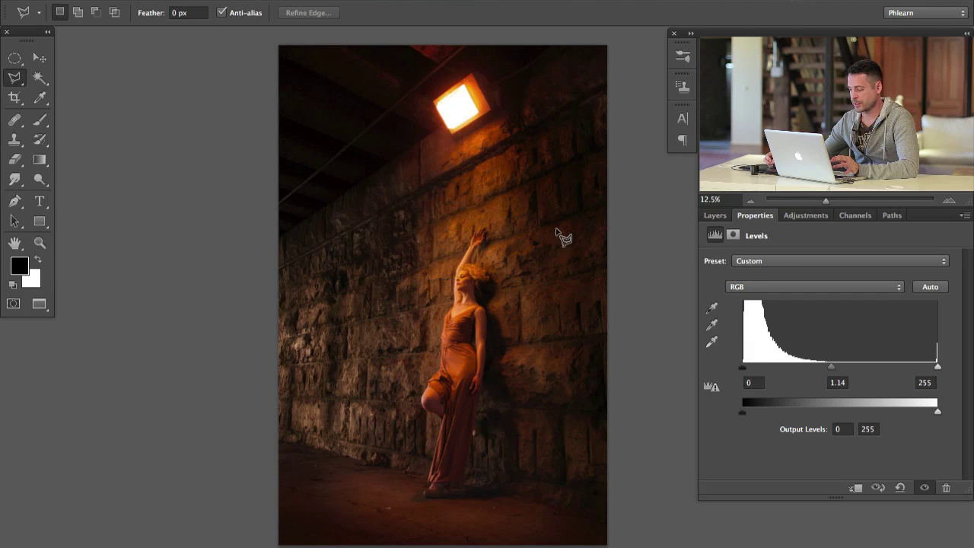
Set the Blue channel's output levels to 14 and 218 in the Levels adjustment
click(756, 286)
click(763, 315)
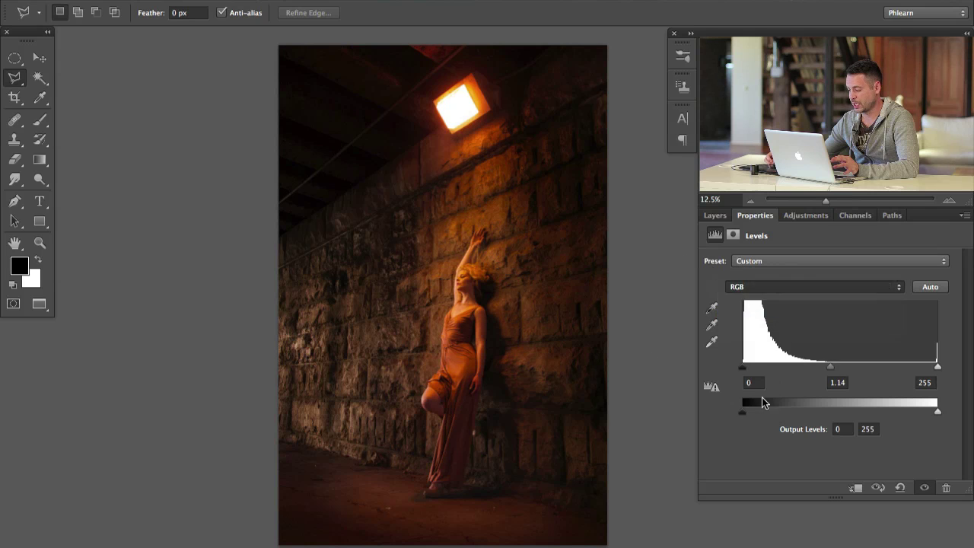
drag(751, 411, 750, 407)
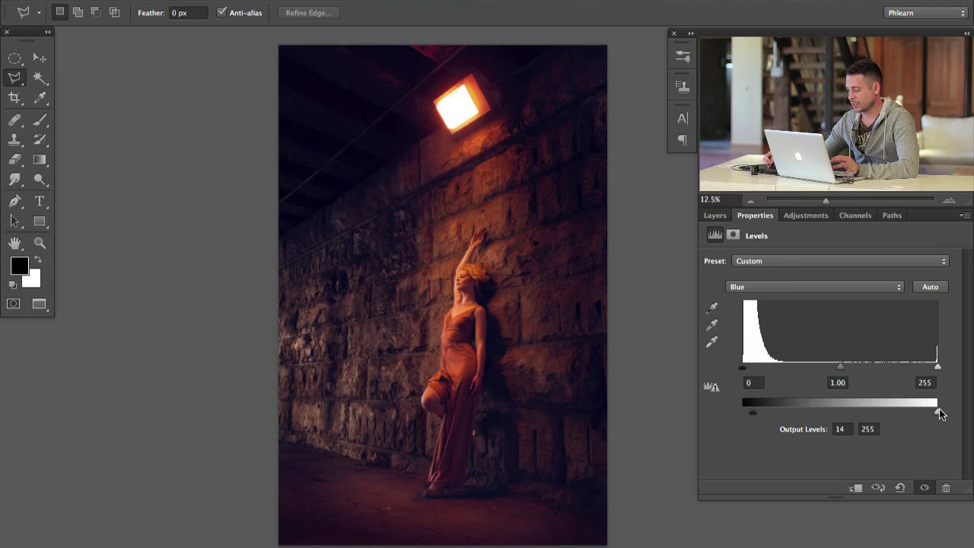
drag(928, 408, 909, 411)
Set the output black level to 4 for the Red channel and 2 for the Green channel
click(750, 287)
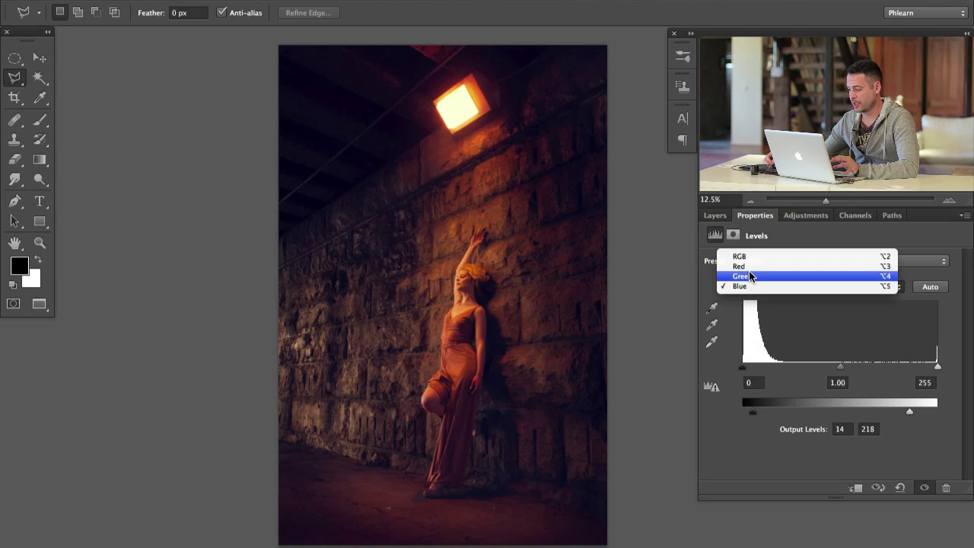
click(742, 267)
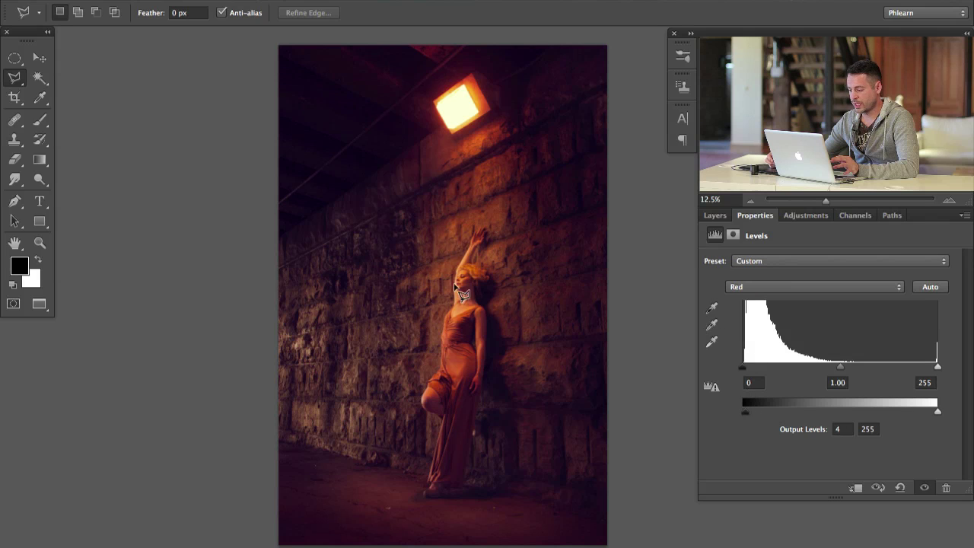
click(760, 287)
click(760, 296)
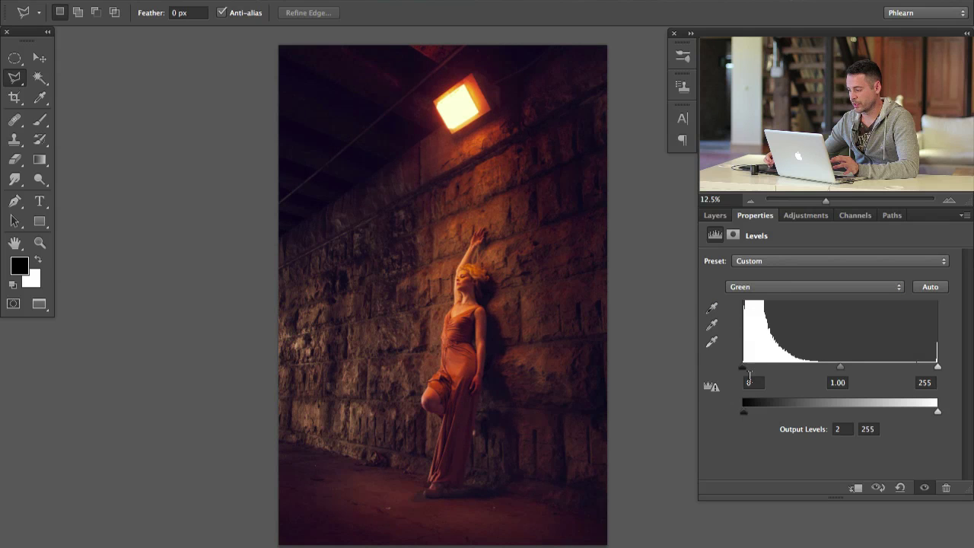
Fine-tune the Red channel's output black level and set the Blue channel's output black level to 9
click(744, 292)
click(746, 275)
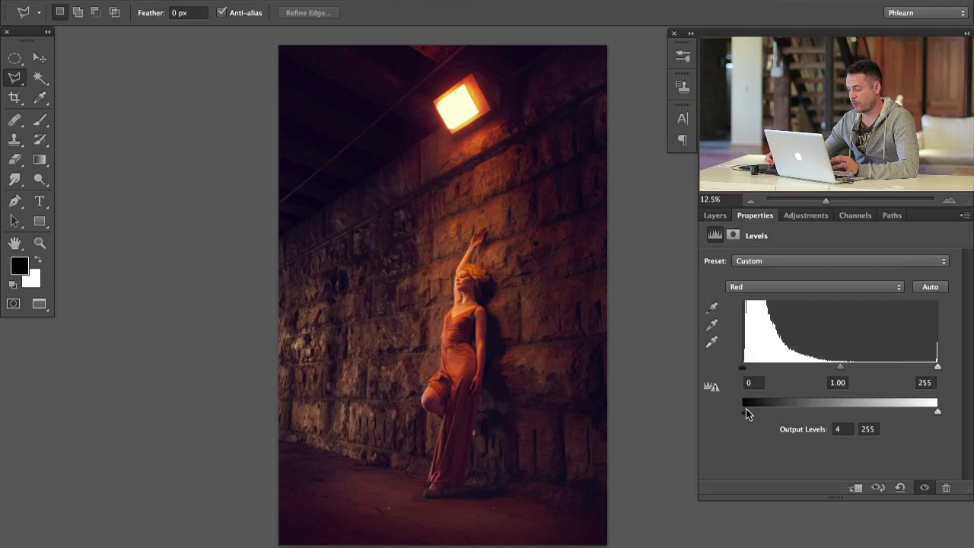
drag(744, 415, 747, 413)
drag(761, 292, 750, 401)
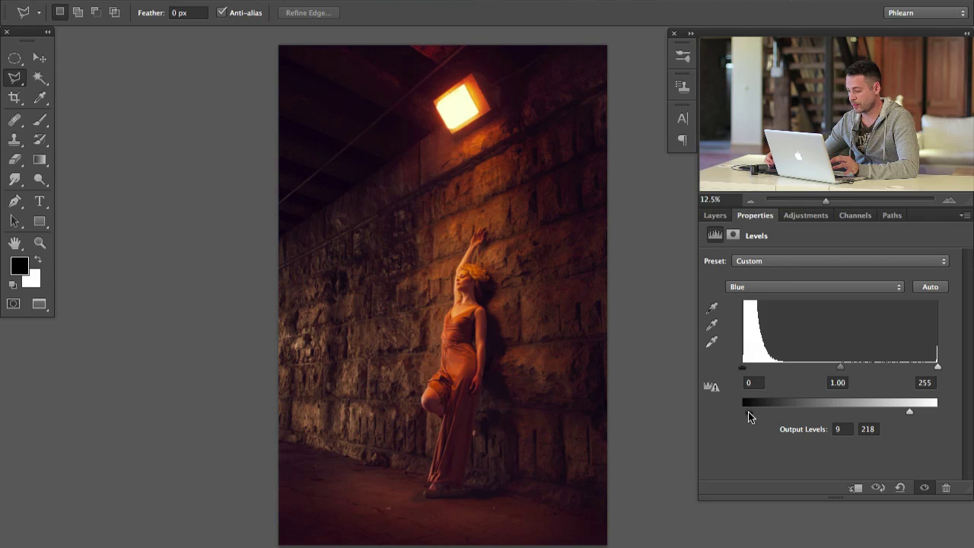
Compare the portrait repeatedly with the Levels 1 color toning hidden and shown
click(715, 215)
click(709, 304)
click(709, 304)
click(709, 304)
click(709, 304)
click(709, 303)
click(709, 304)
click(709, 303)
click(709, 302)
click(709, 303)
click(709, 303)
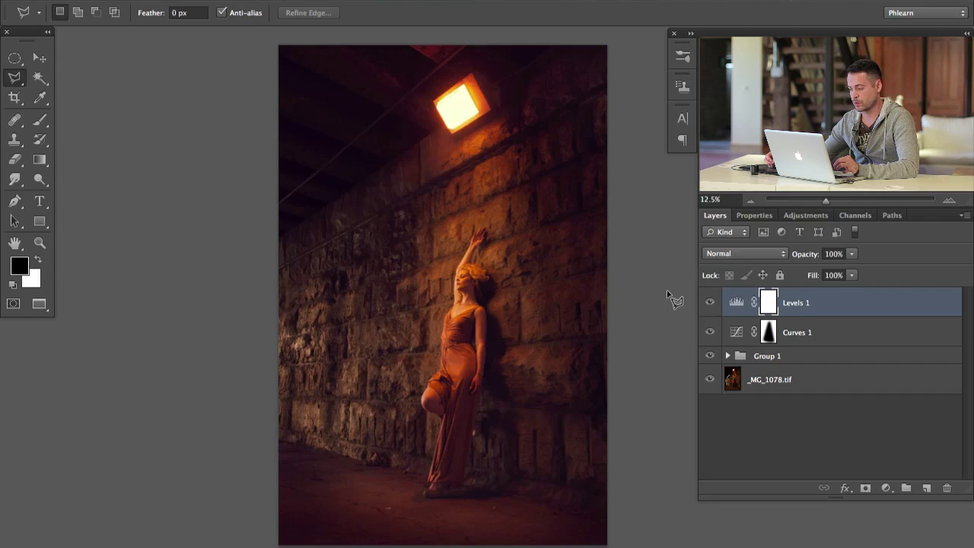
click(710, 303)
click(709, 303)
click(709, 302)
click(709, 302)
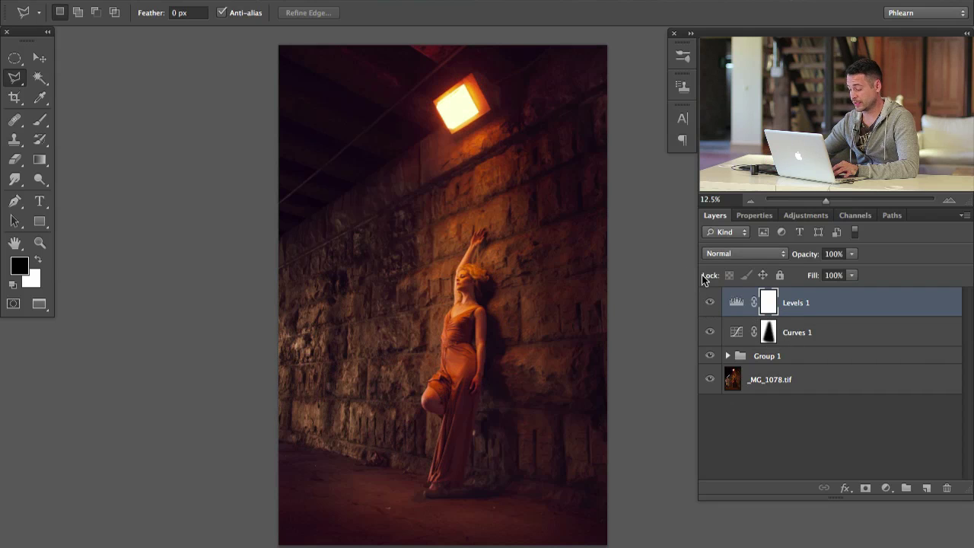
Examine the toned image up close, from the woman's face and dress down to her feet and the floor
key(super+equal)
key(super+equal)
key(super+equal)
key(super+equal)
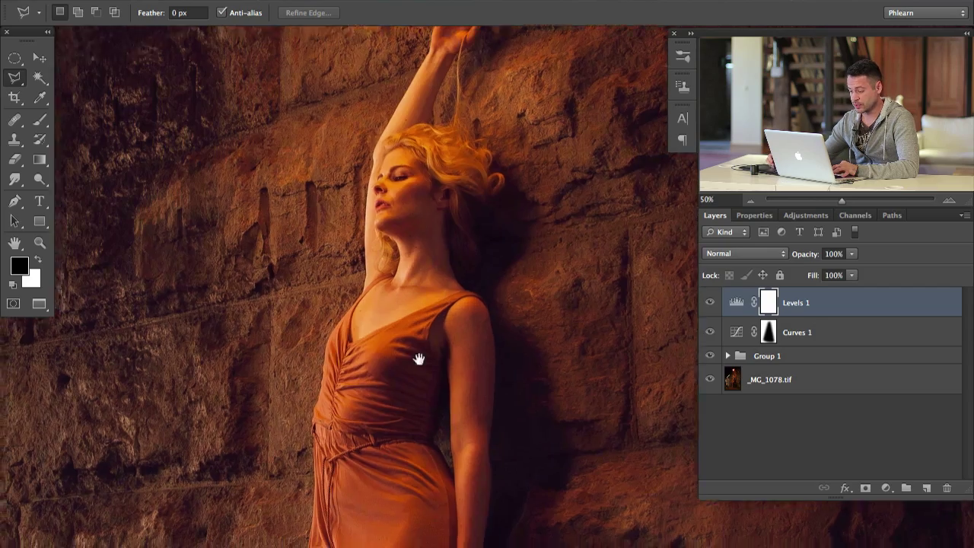
scroll(413, 428, down, 10)
scroll(403, 329, up, 10)
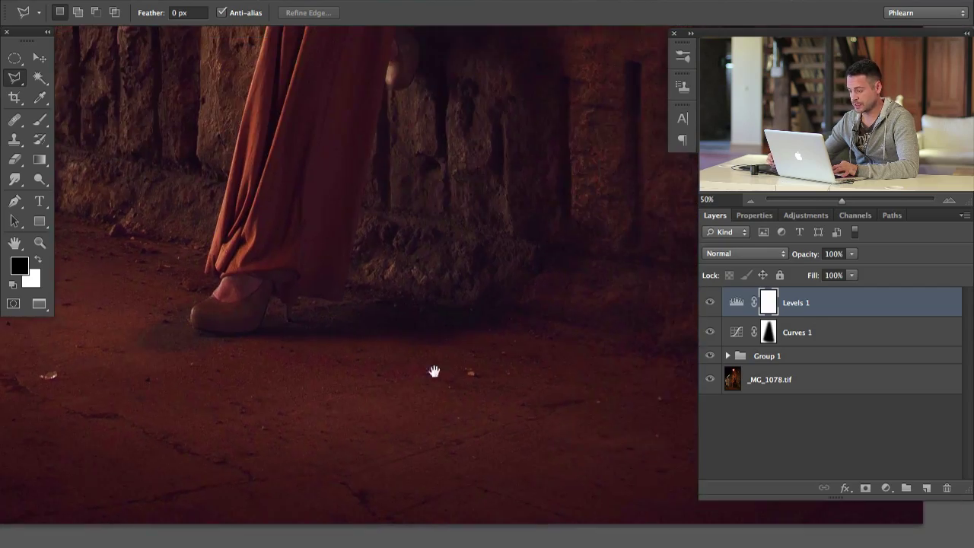
key(super+minus)
key(super+minus)
key(super+minus)
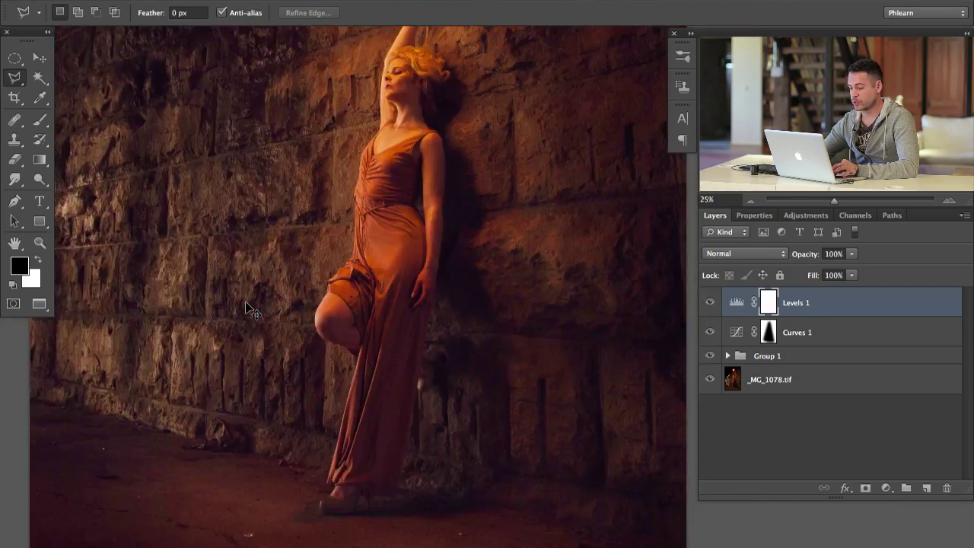
drag(428, 240, 430, 392)
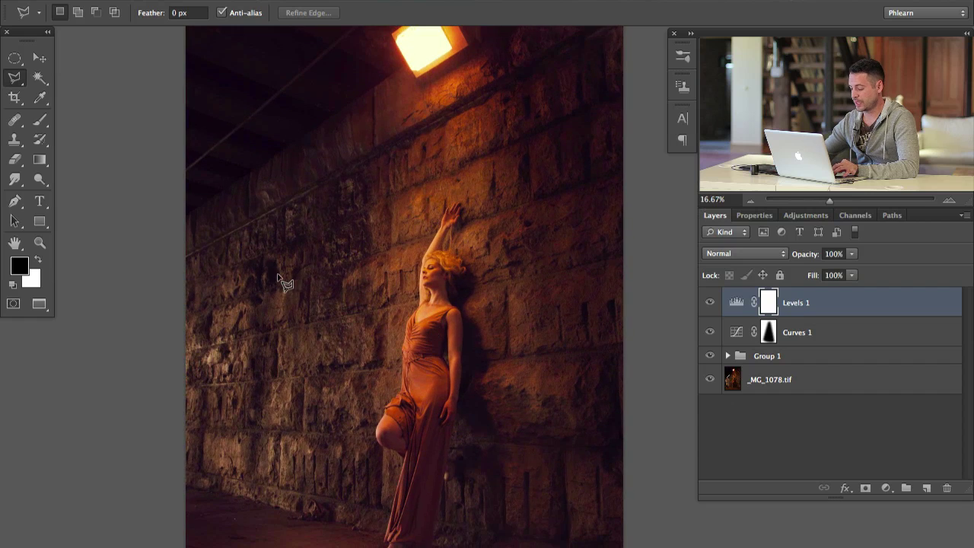
key(super+minus)
Group the Levels 1 and Curves 1 layers, and compare the image with both groups hidden and shown
shift+click(807, 338)
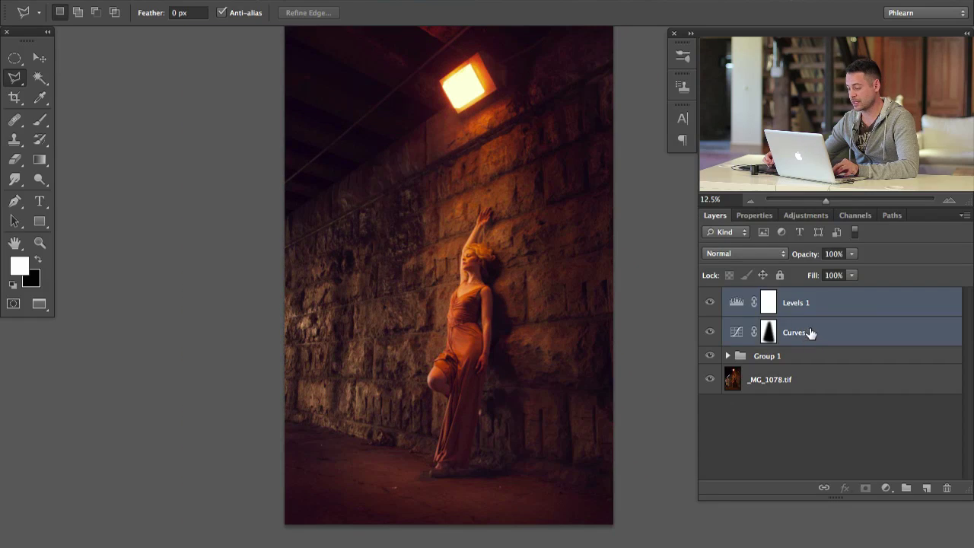
key(super+g)
drag(711, 300, 711, 315)
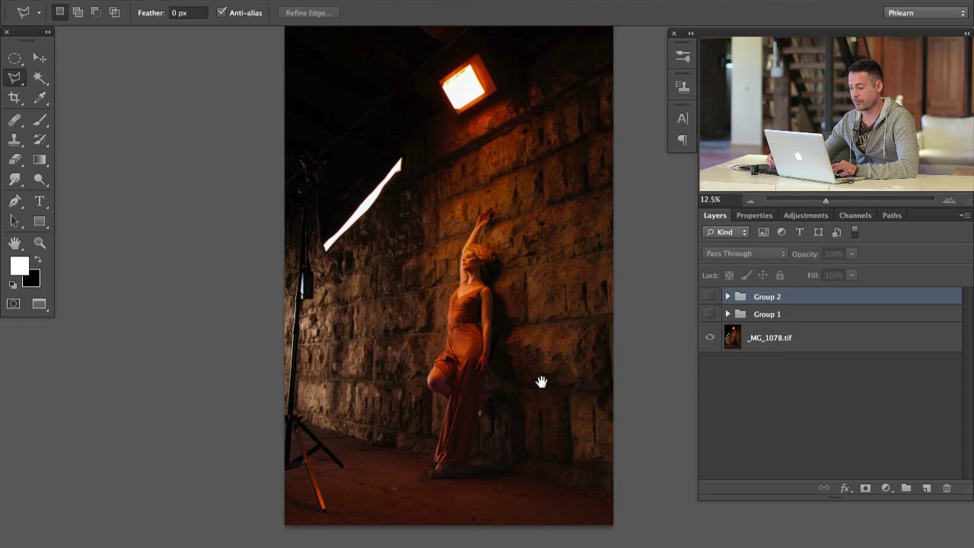
scroll(540, 381, up, 2)
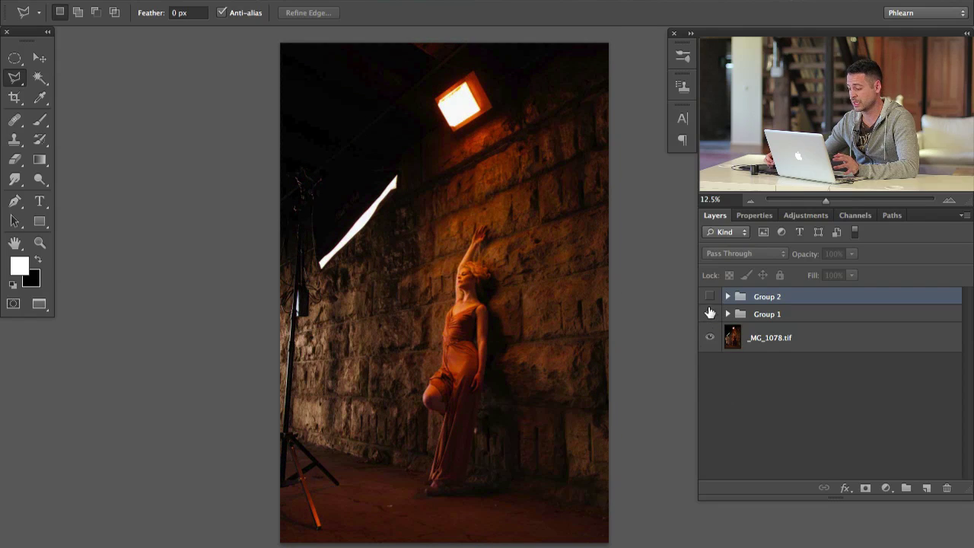
drag(709, 314, 708, 290)
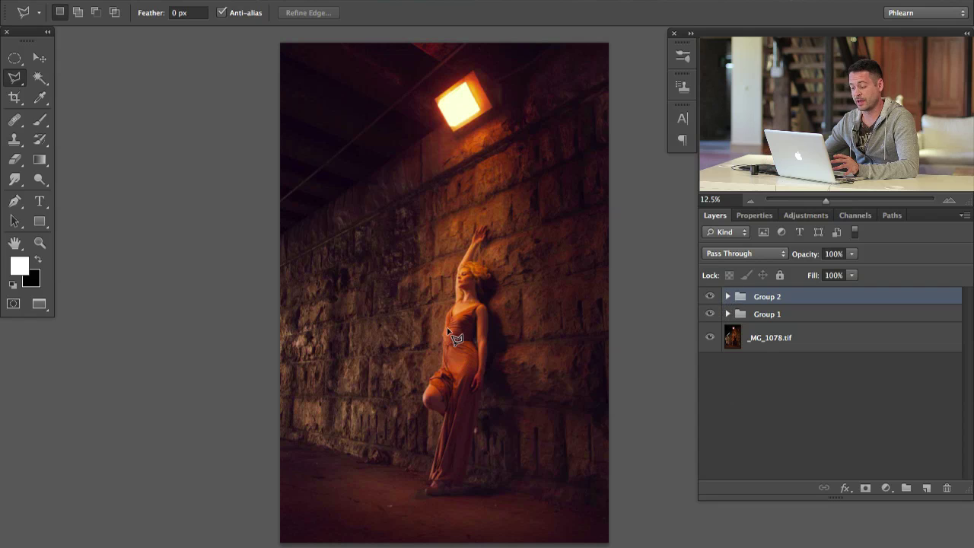